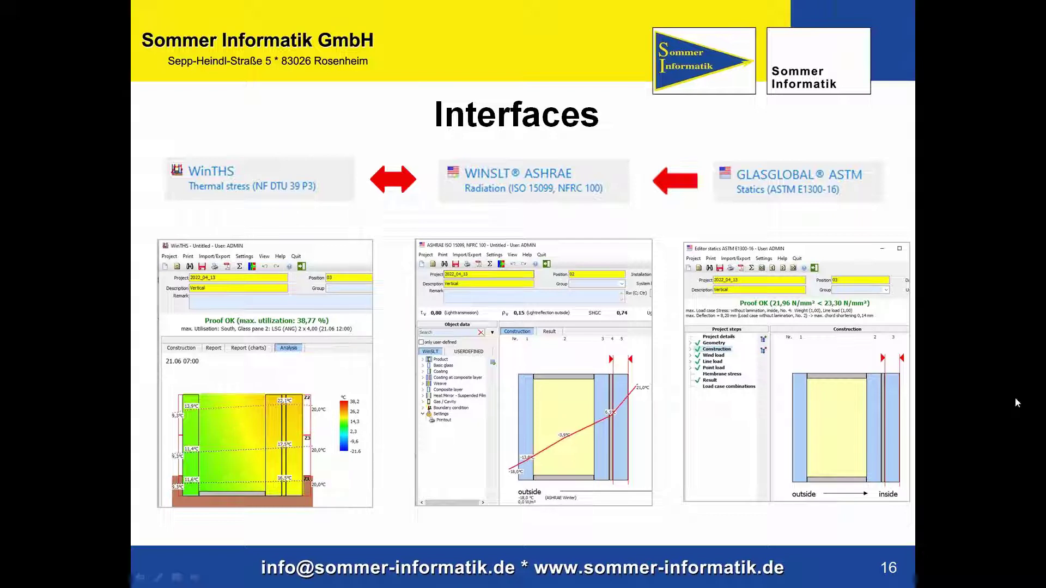
# Leave the slide presentation and open the GLASGLOBAL ASTM statics editor in SommerGlobal
pyautogui.click(757, 314)
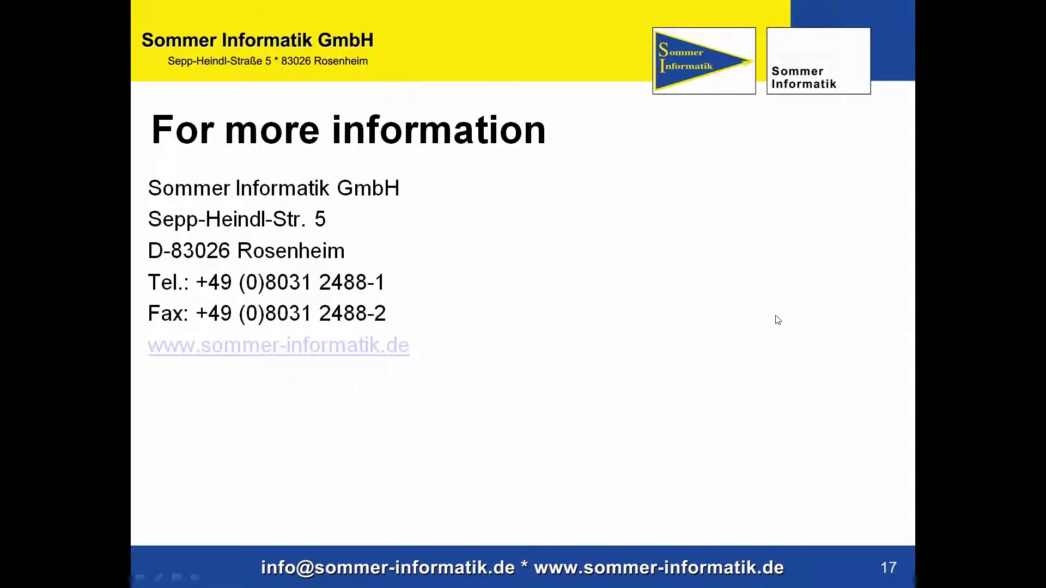
pyautogui.press('Escape')
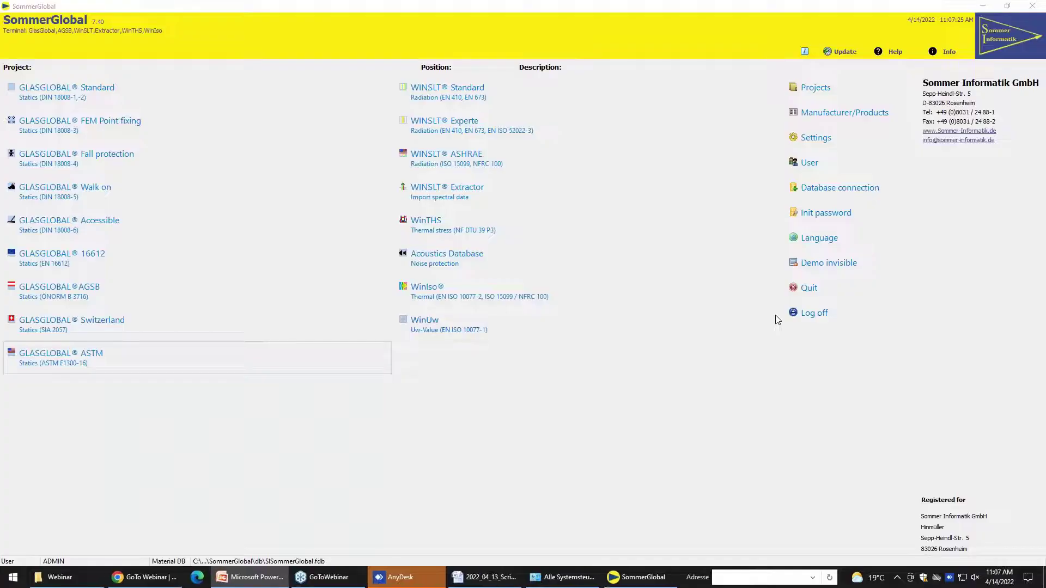
pyautogui.click(101, 362)
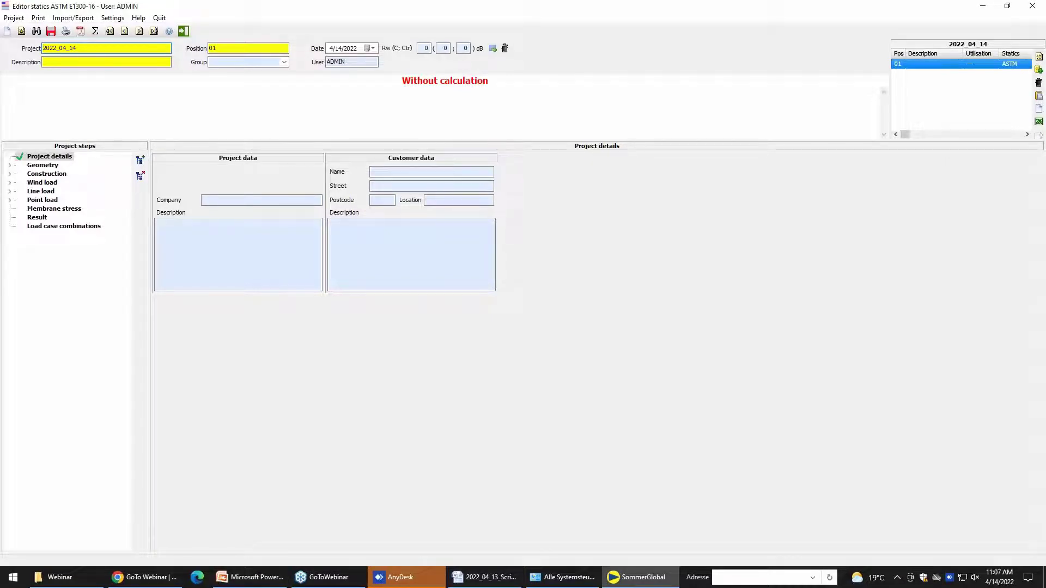
# Enter "Vetrical" as the position description and "Somme Informatik Gmbh" as the company in the project details
pyautogui.click(98, 64)
pyautogui.write('Vetrical')
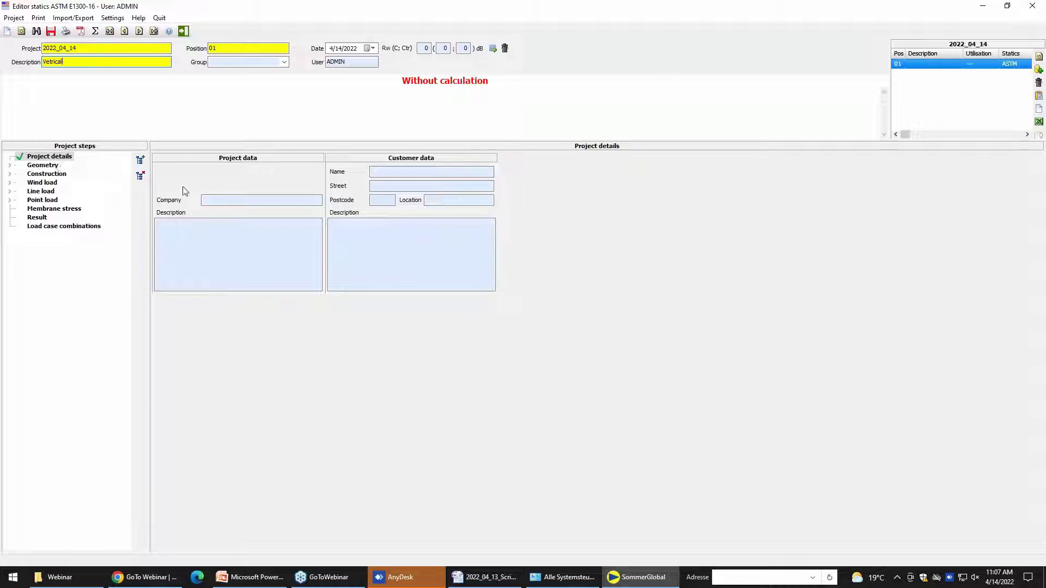
pyautogui.click(251, 202)
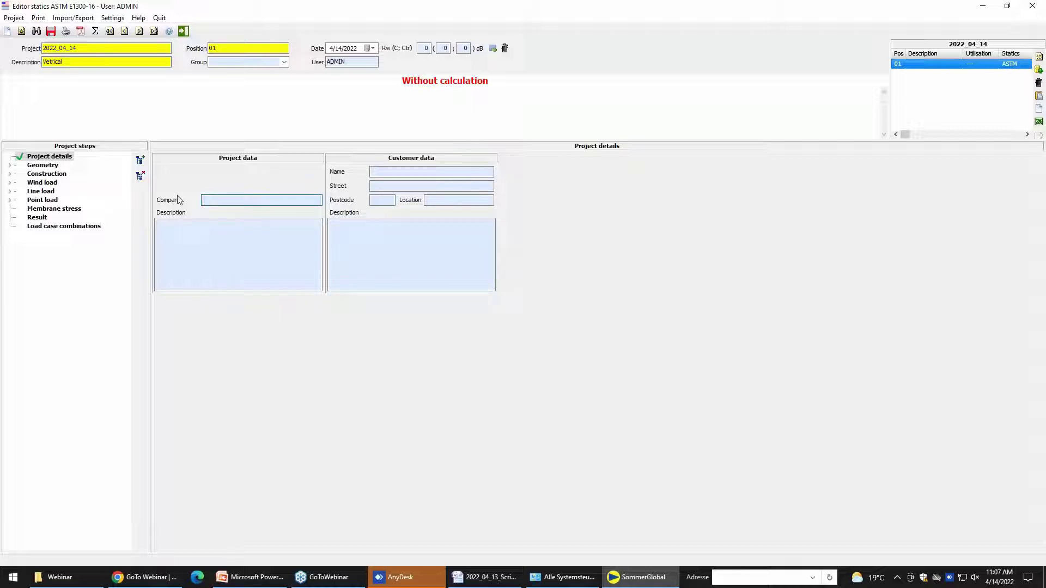
pyautogui.write('Somme Informatik Gmbh')
# Set the pane geometry to a width of 1500 mm and a height of 1250 mm
pyautogui.click(44, 165)
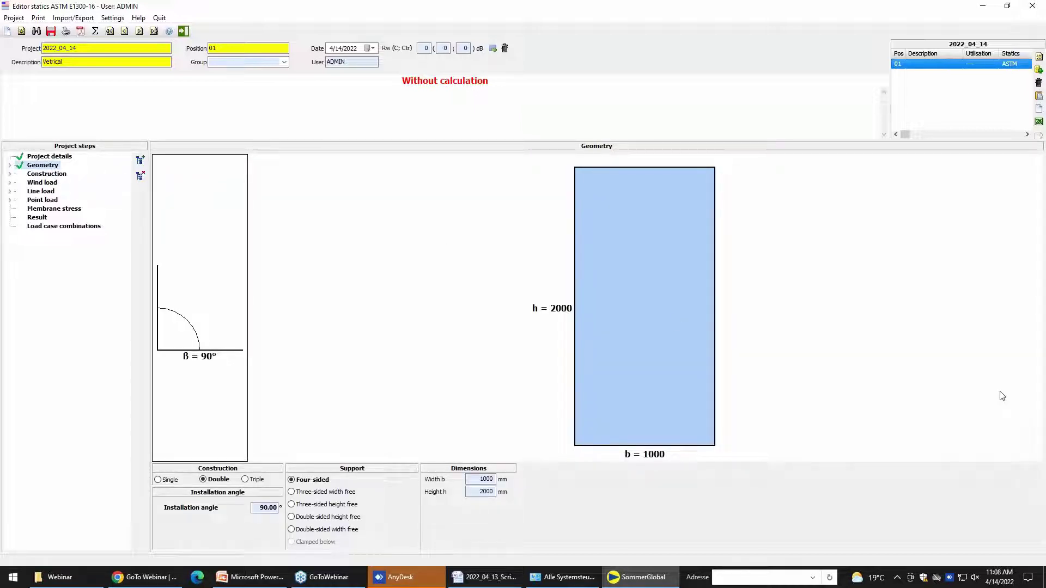
pyautogui.click(258, 508)
pyautogui.moveTo(258, 509); pyautogui.dragTo(305, 510)
pyautogui.click(485, 480)
pyautogui.doubleClick(484, 480)
pyautogui.write('1500')
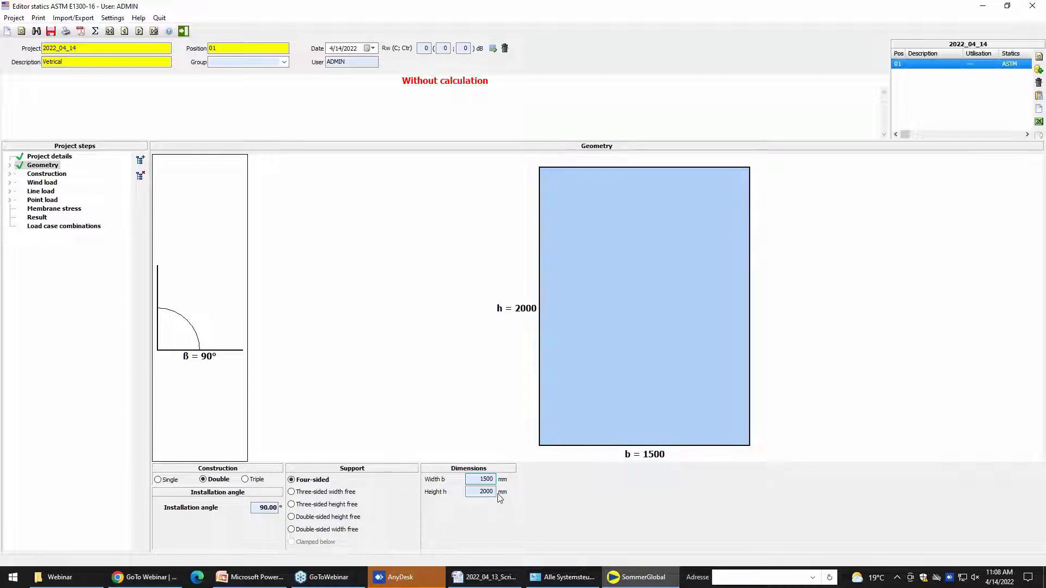
pyautogui.click(475, 492)
pyautogui.doubleClick(475, 492)
pyautogui.write('12')
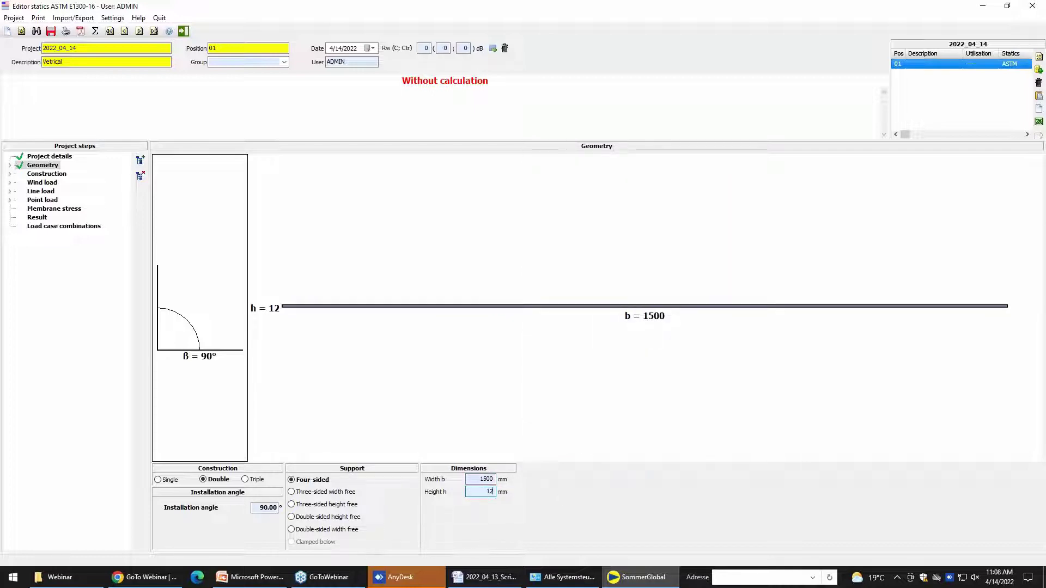
pyautogui.write('50')
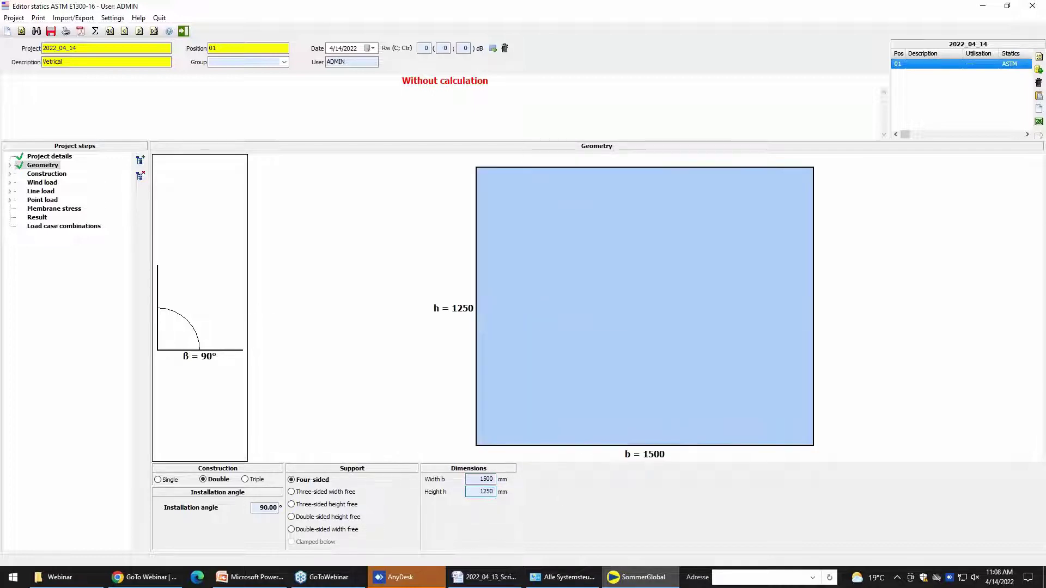
# Change the inside glass of the double glazing to symmetric LSG with 4.0 (5/32) single panes
pyautogui.click(47, 173)
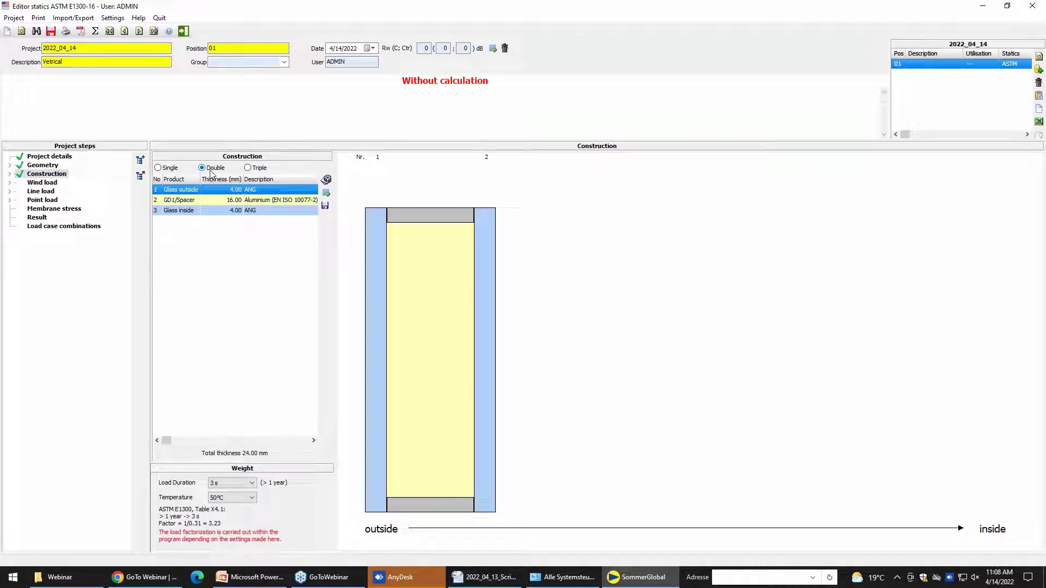
pyautogui.click(256, 214)
pyautogui.doubleClick(255, 214)
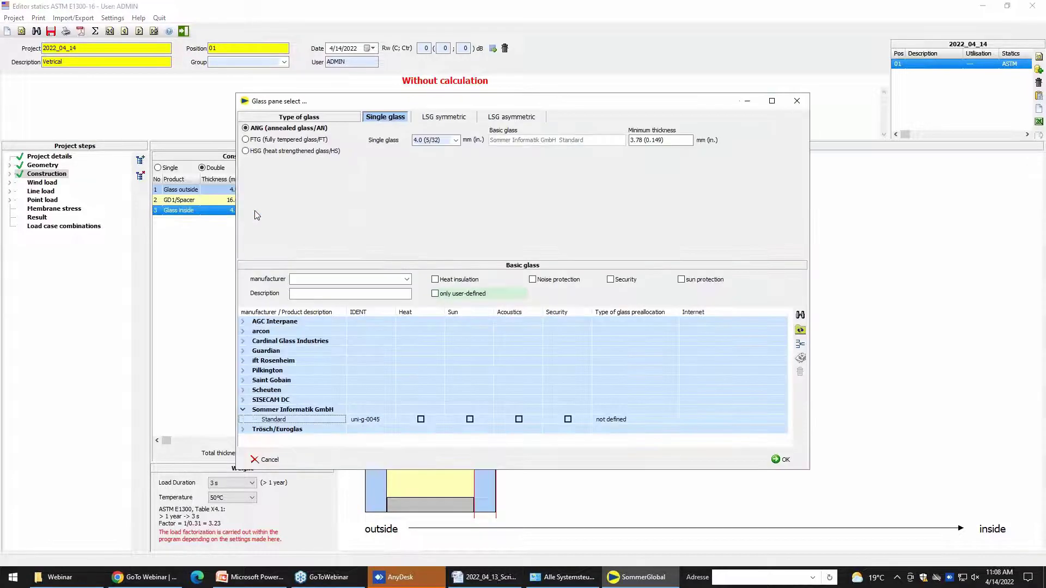
pyautogui.click(446, 120)
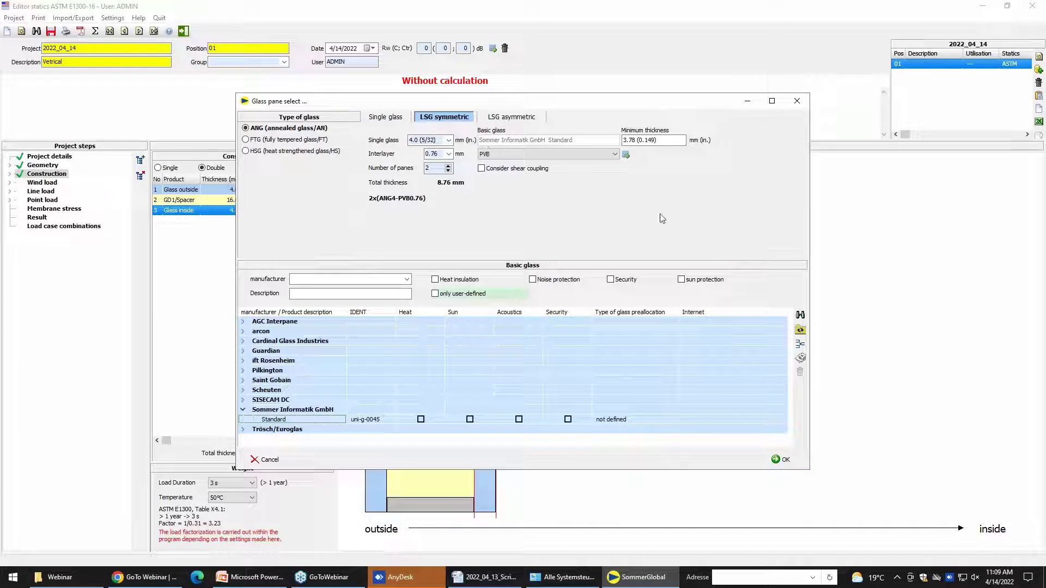
pyautogui.click(451, 142)
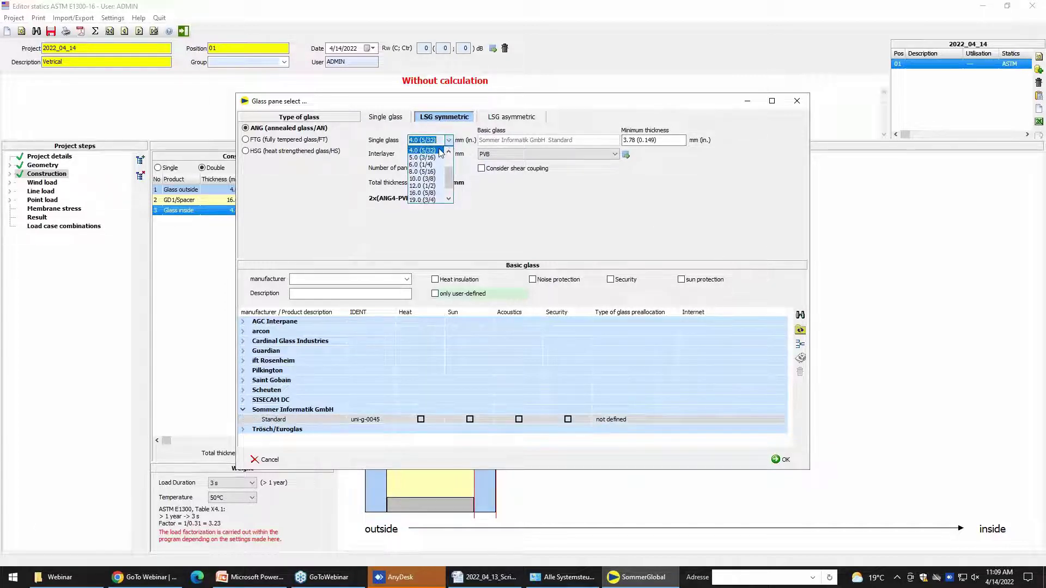
pyautogui.click(441, 153)
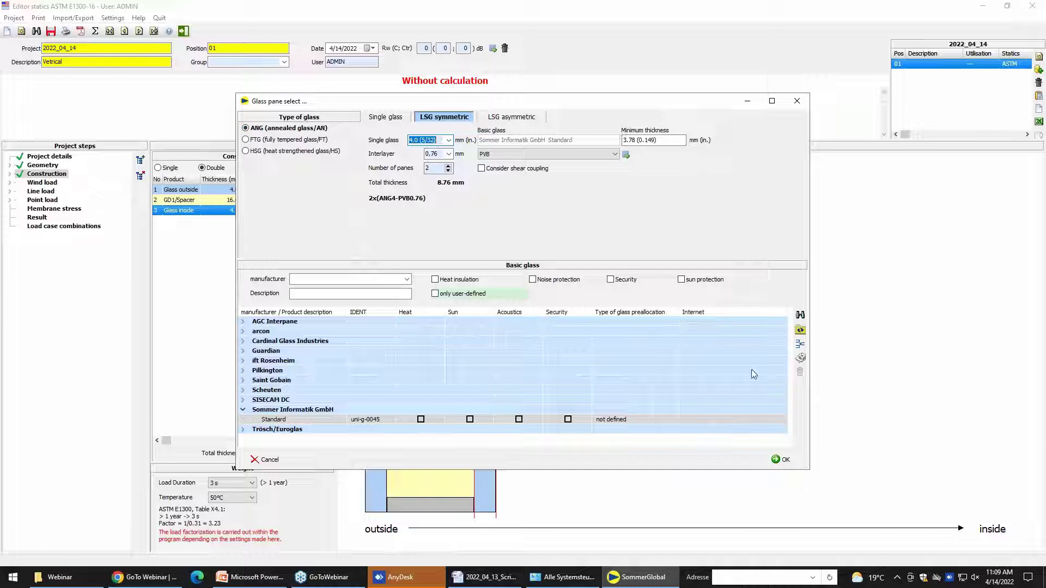
pyautogui.click(785, 461)
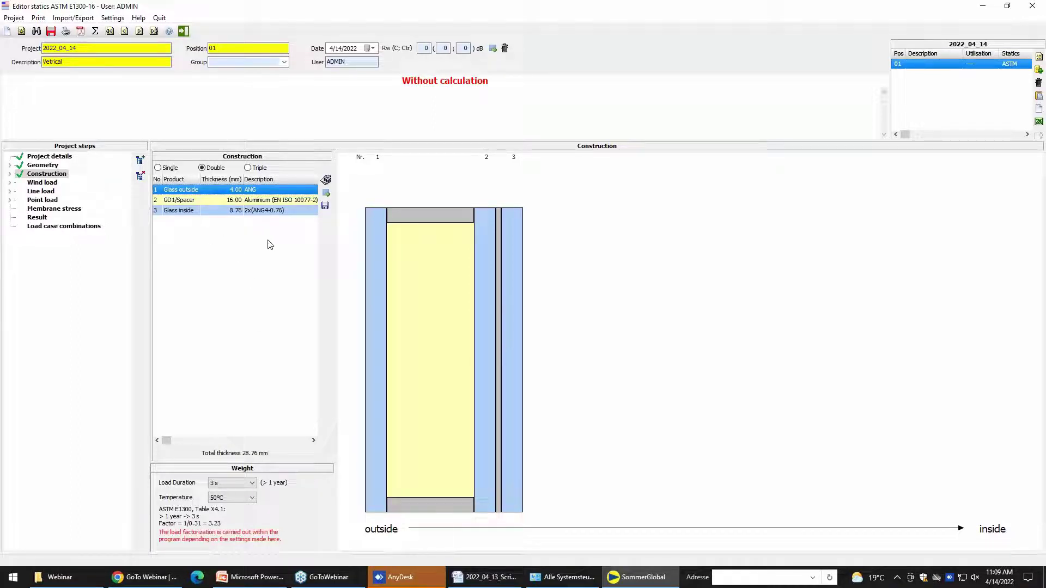
# Select 16.00 mm as the gap width of the GD1 spacer and accept the pane gap settings
pyautogui.doubleClick(239, 202)
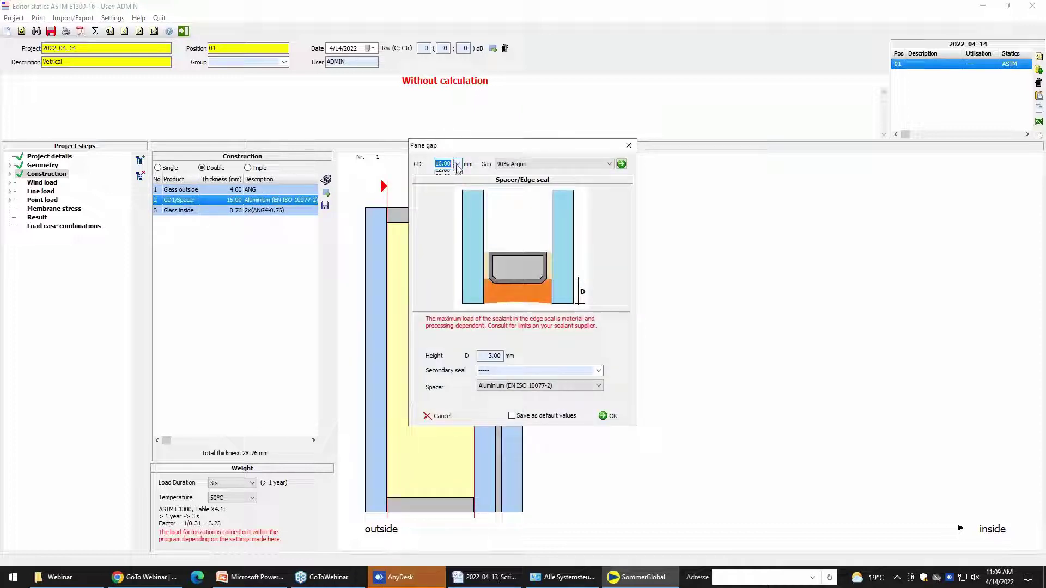
pyautogui.click(457, 164)
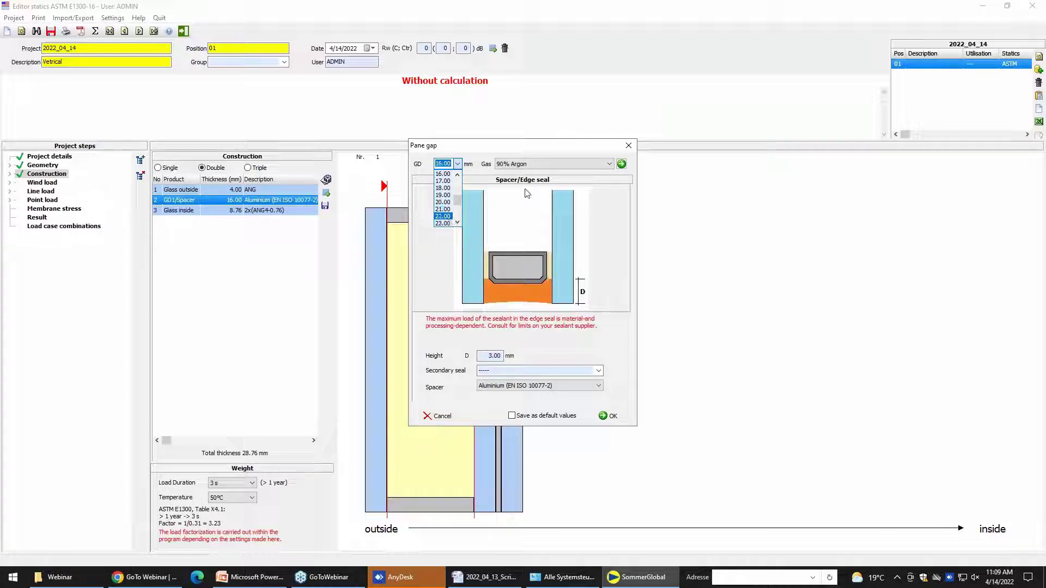
pyautogui.click(448, 174)
pyautogui.click(609, 416)
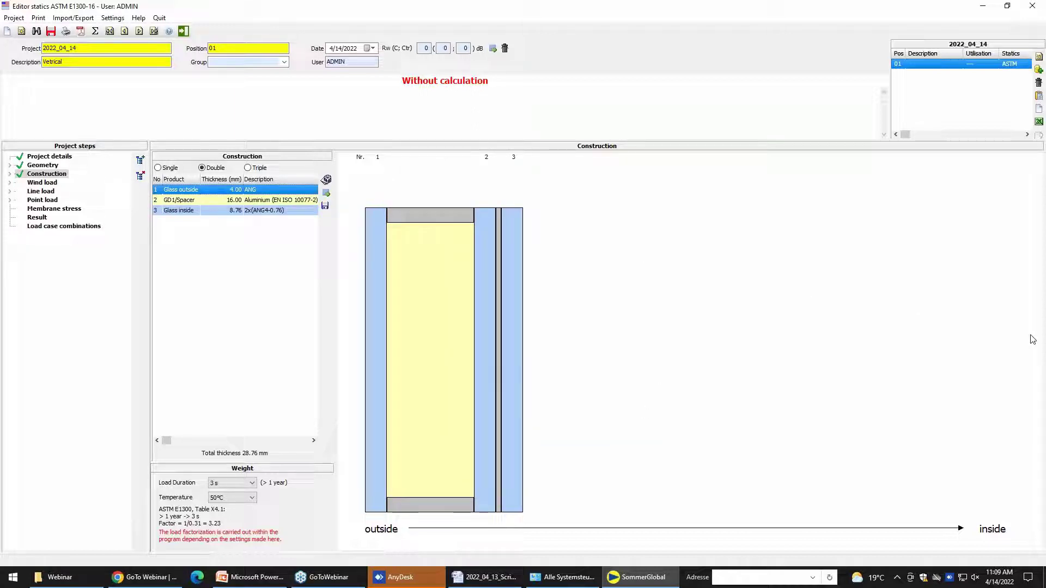
# Accept the preset wind load and set the line load to 0.50 kN/m acting on the inner pane
pyautogui.click(44, 183)
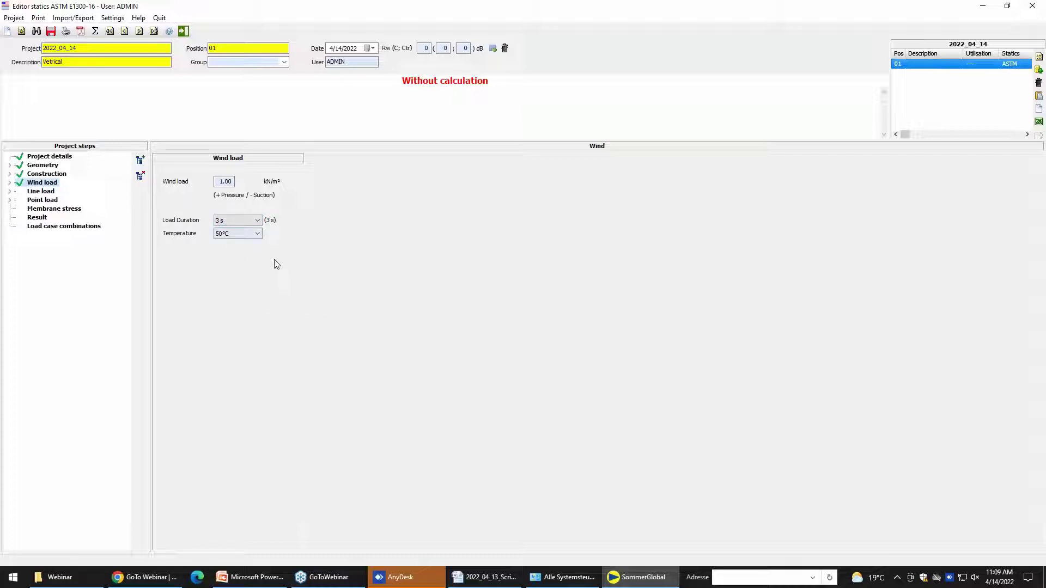
pyautogui.click(41, 191)
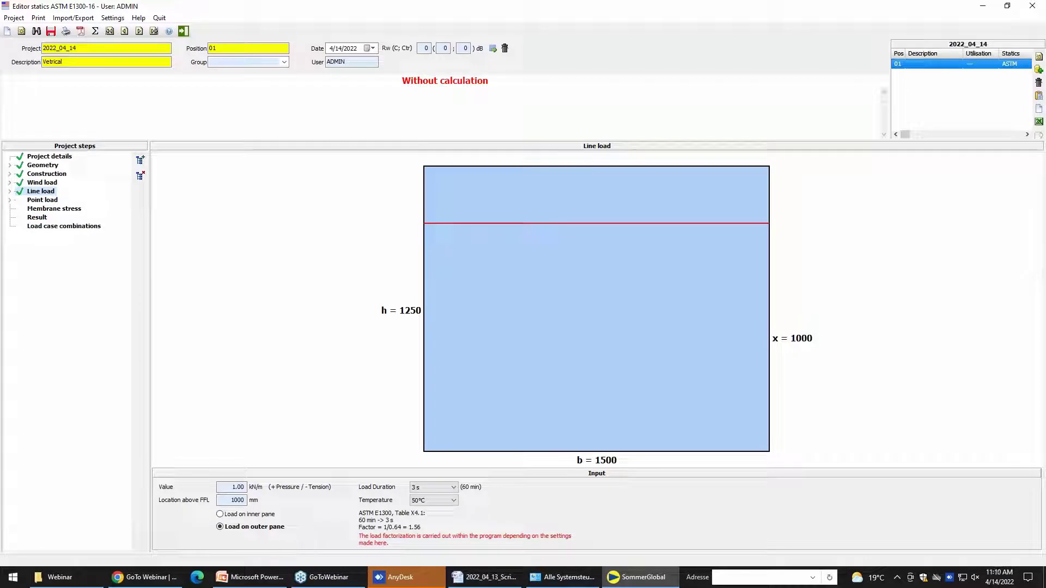
pyautogui.click(223, 484)
pyautogui.write('0')
pyautogui.press('Tab')
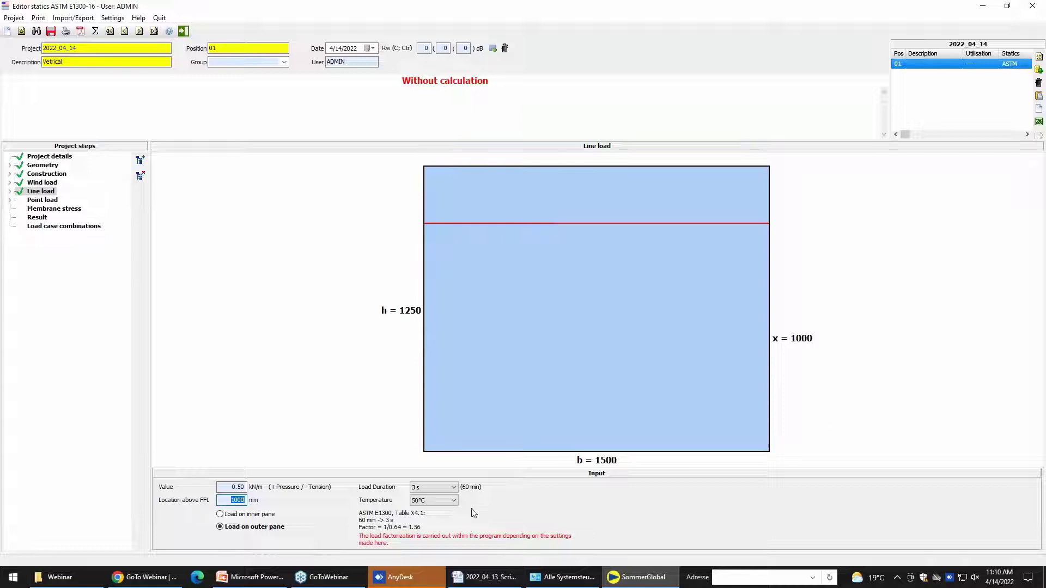
pyautogui.click(255, 515)
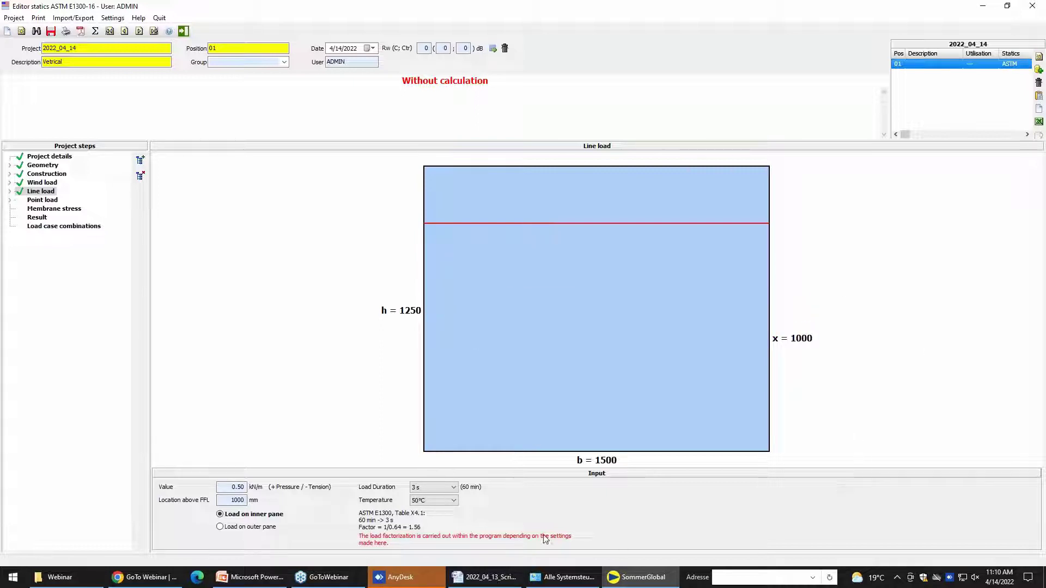
# Keep the point load at 0.00 kN and leave the membrane stress option off
pyautogui.click(32, 201)
pyautogui.click(222, 185)
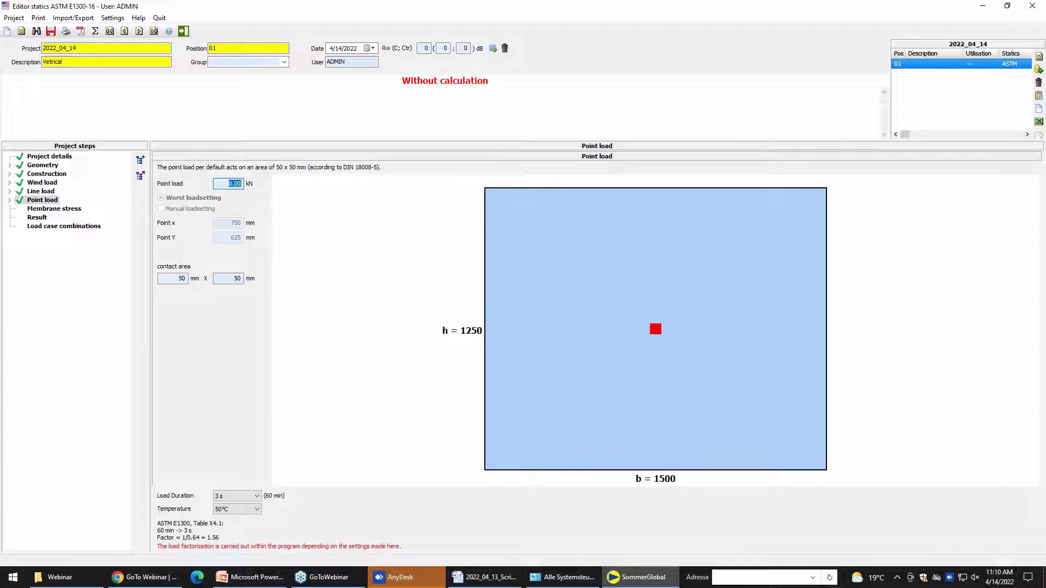
pyautogui.click(57, 209)
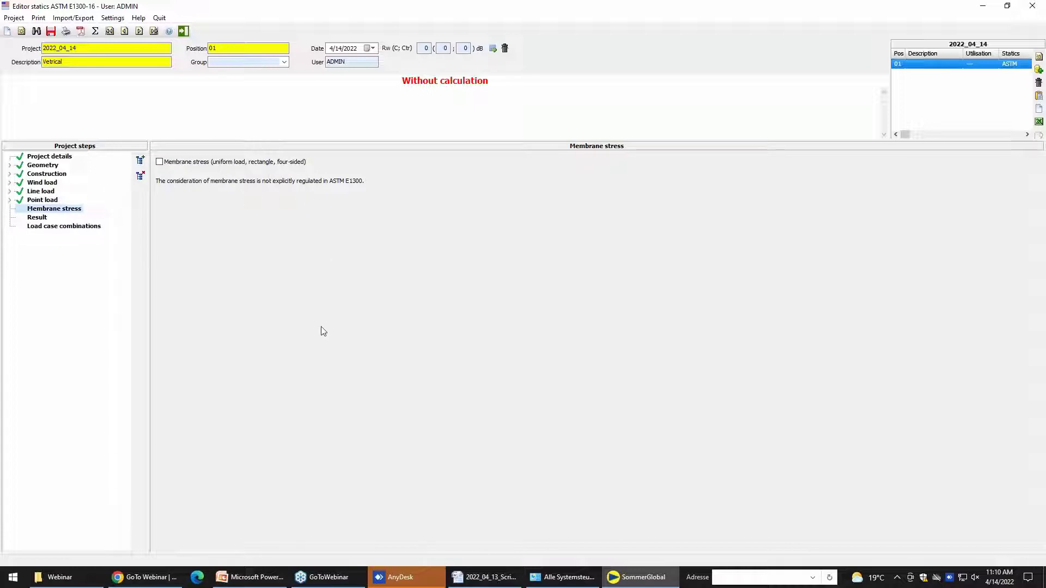
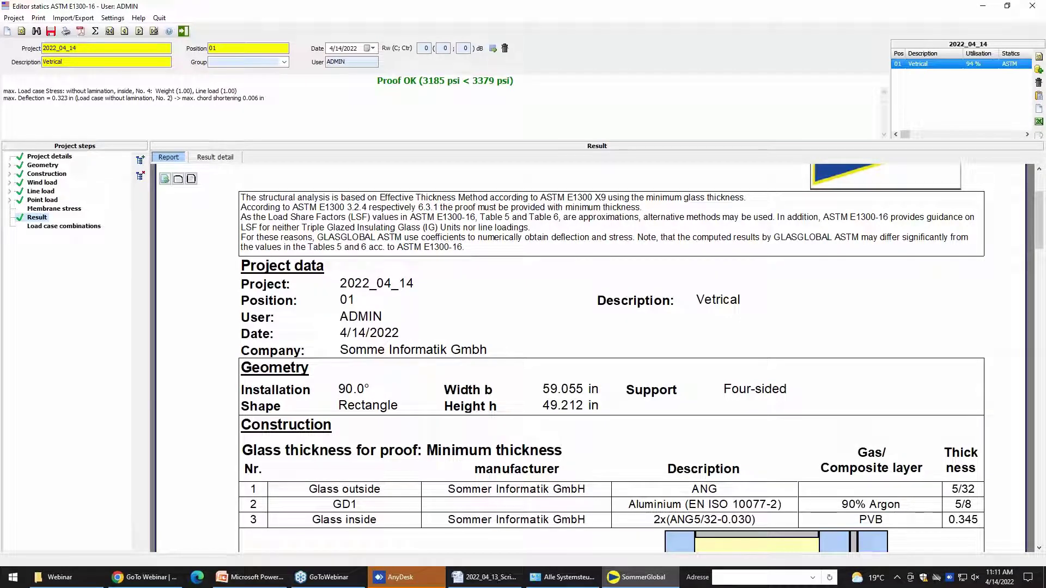
# Review the calculated result report and turn off imperial units for it in the print options
pyautogui.scroll(-4, 719, 447)
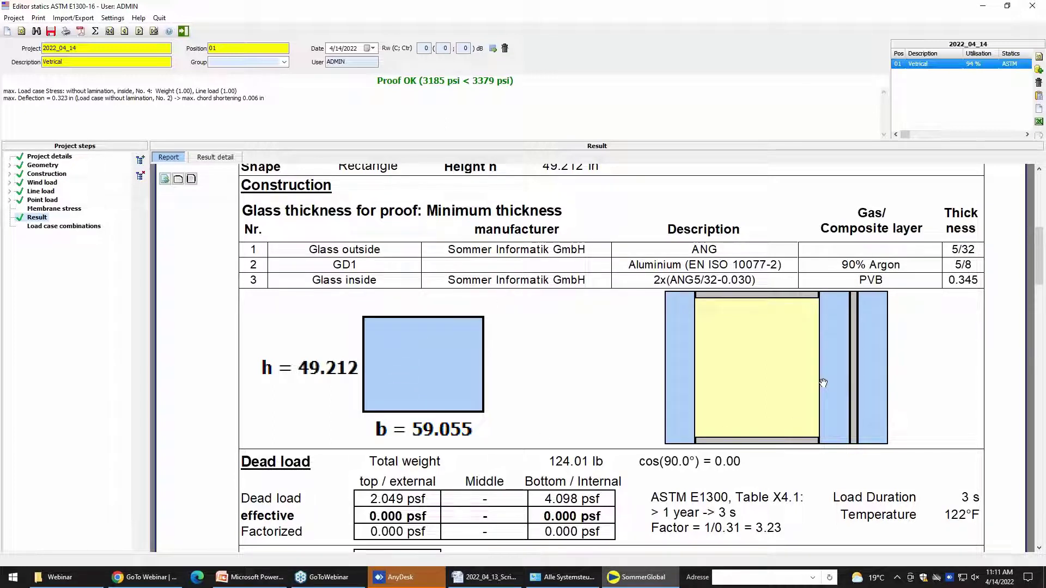
pyautogui.scroll(-4, 763, 438)
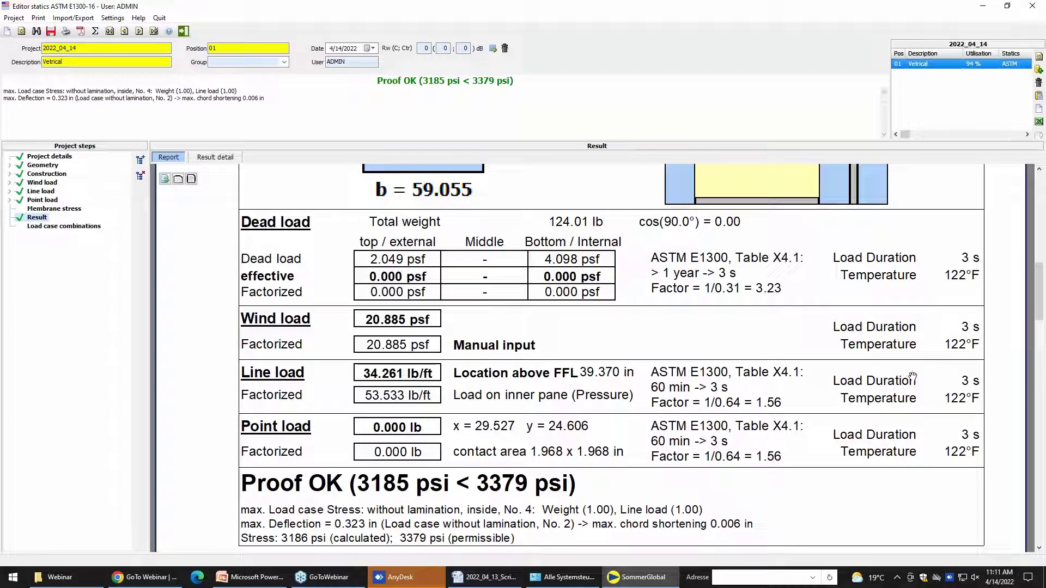
pyautogui.moveTo(600, 461); pyautogui.dragTo(521, 234)
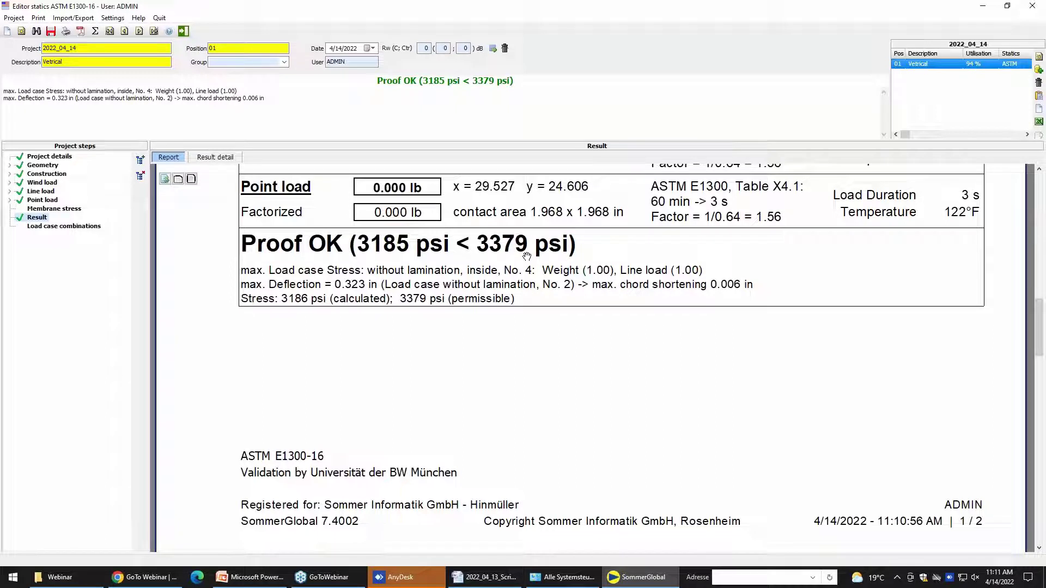
pyautogui.click(40, 18)
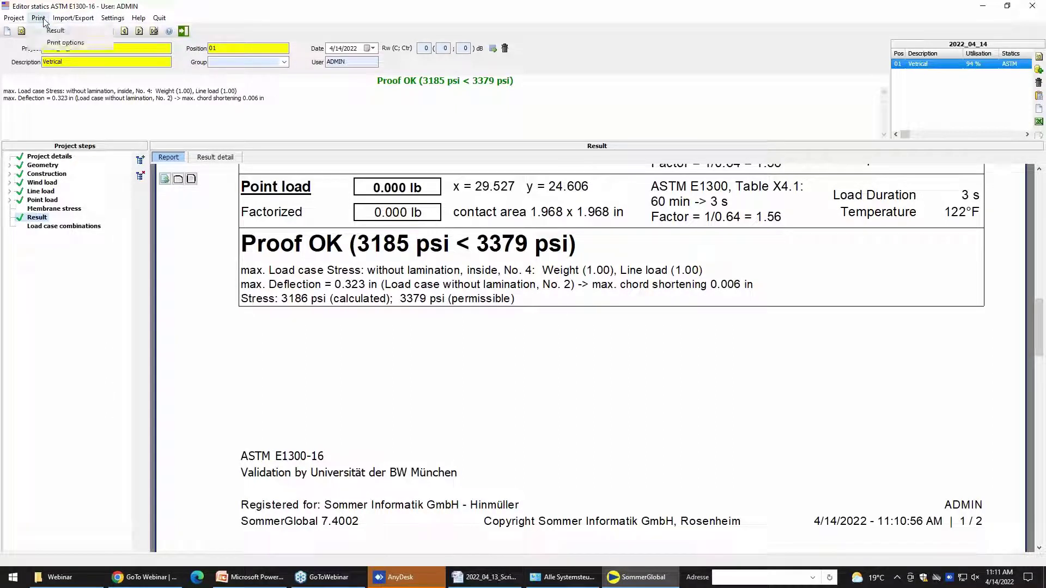
pyautogui.click(59, 44)
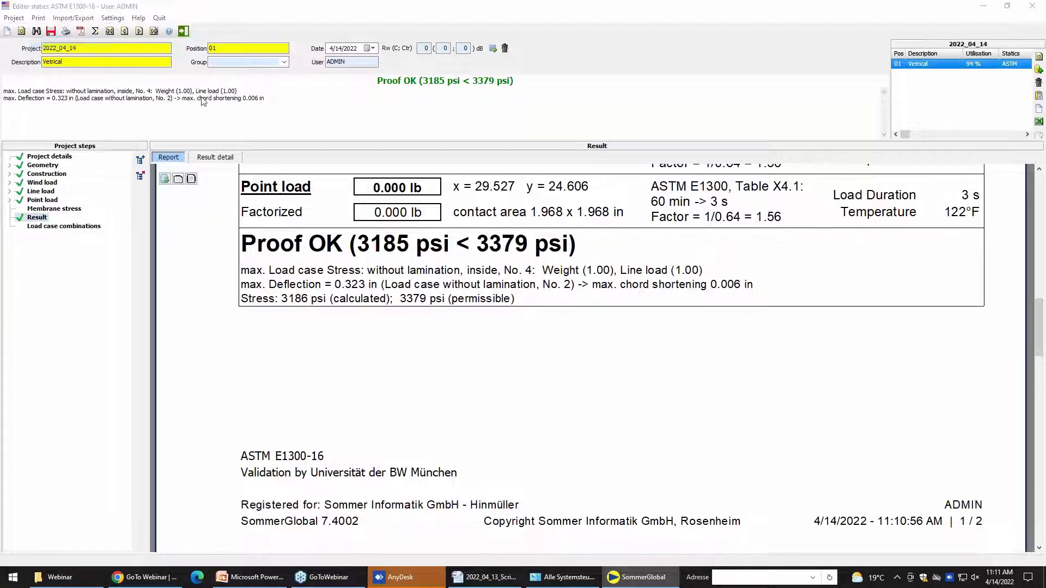
pyautogui.click(444, 261)
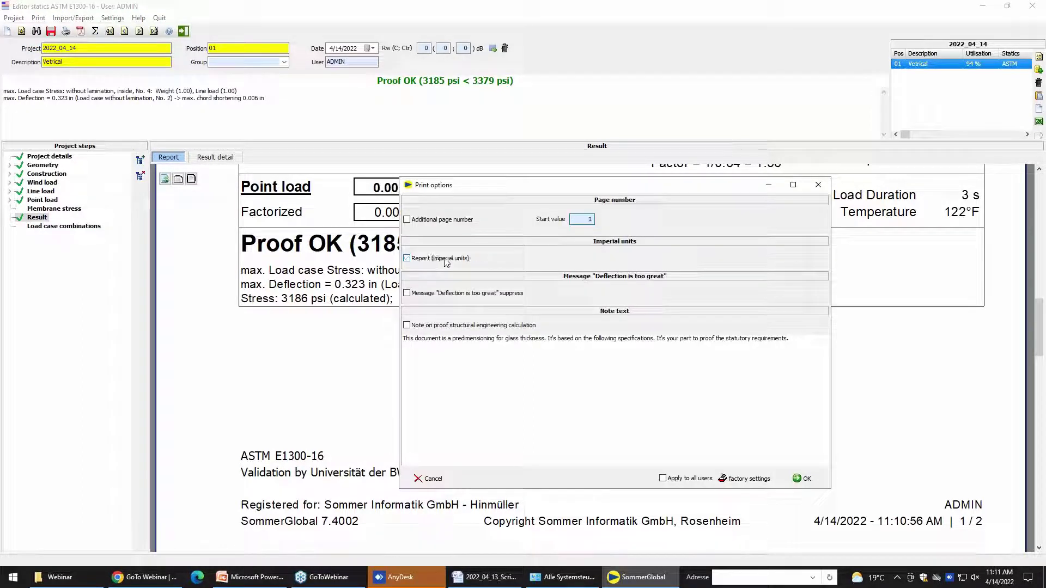
pyautogui.click(801, 478)
# Check the loads and stress proof in the metric report and view the load case combinations
pyautogui.moveTo(679, 506); pyautogui.dragTo(664, 164)
pyautogui.moveTo(614, 491); pyautogui.dragTo(612, 209)
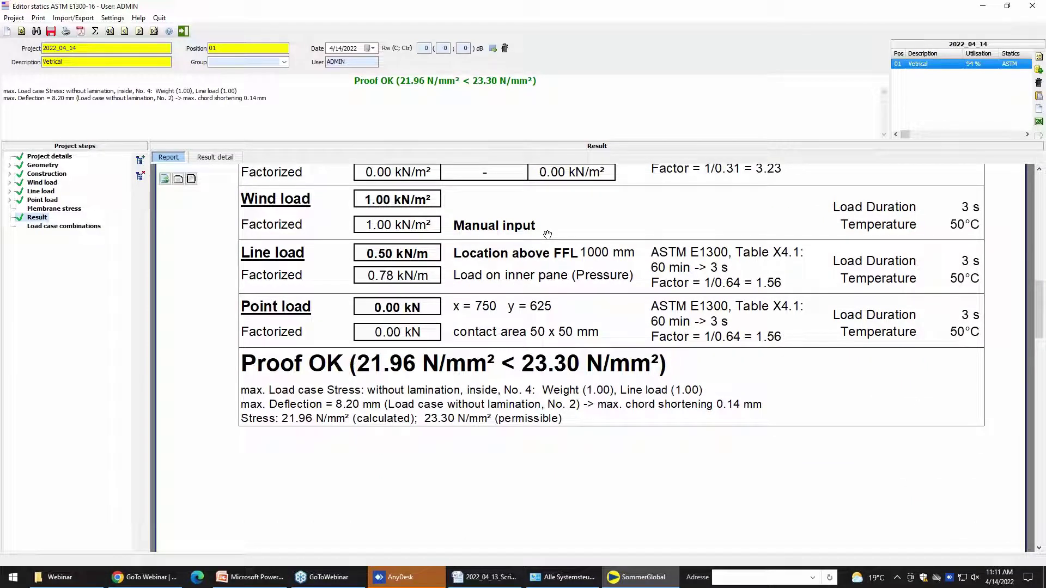
pyautogui.moveTo(556, 368); pyautogui.dragTo(421, 315)
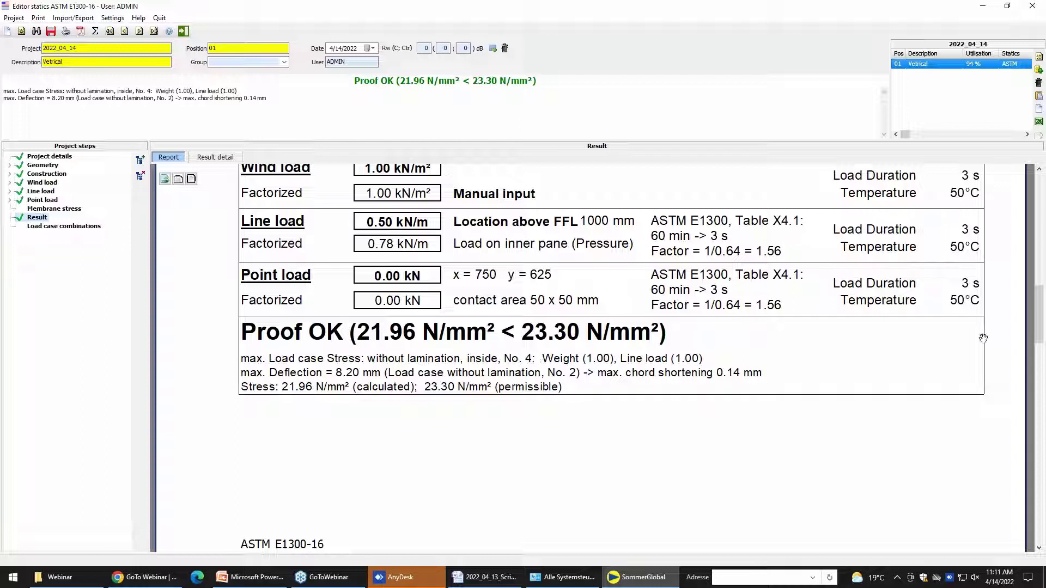
pyautogui.click(49, 228)
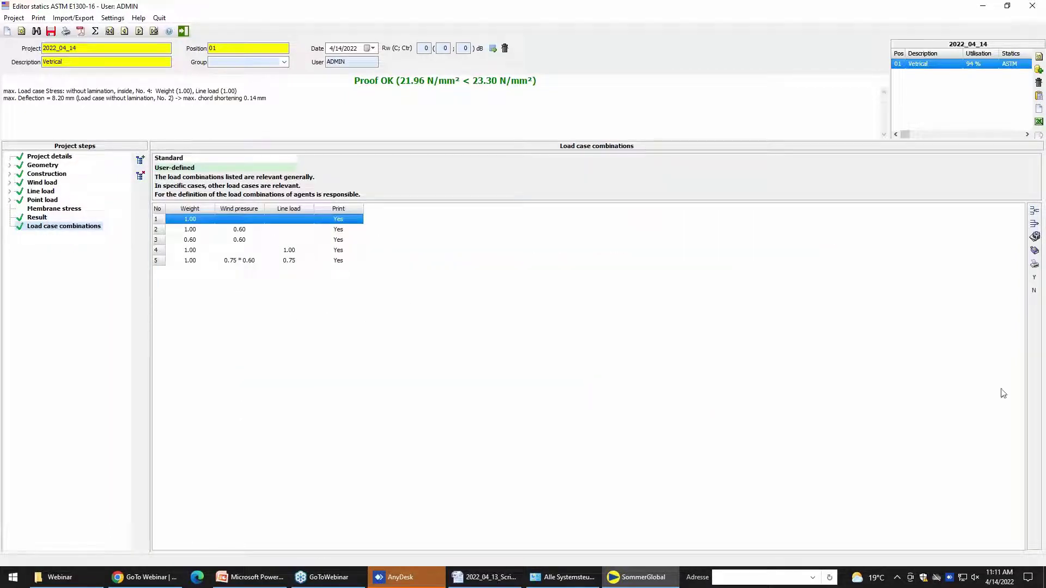
pyautogui.hotkey('alt', 'Tab')
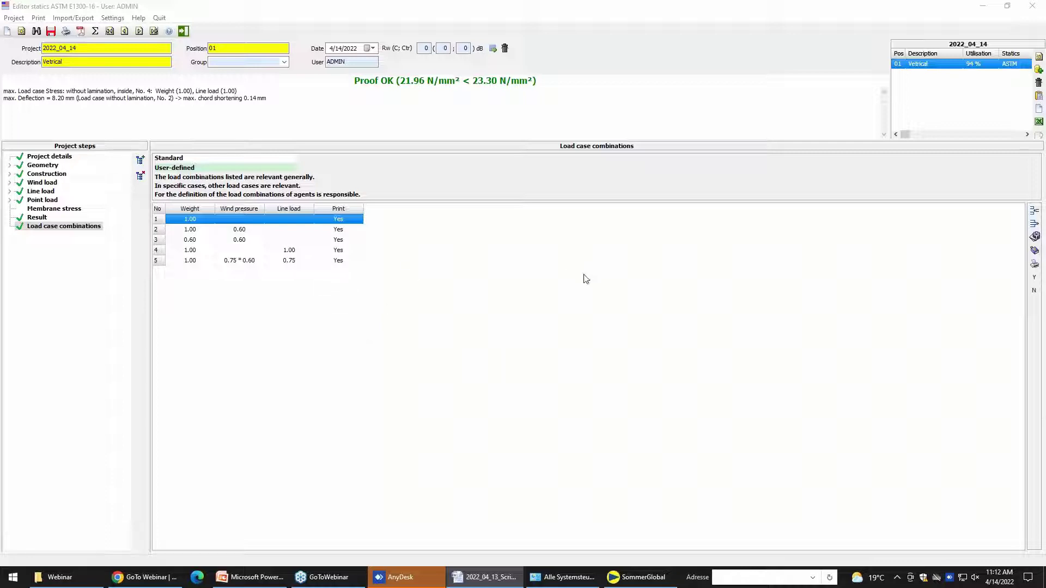
# Look at the form for adding a user-defined load case and close it without adding one
pyautogui.click(1034, 211)
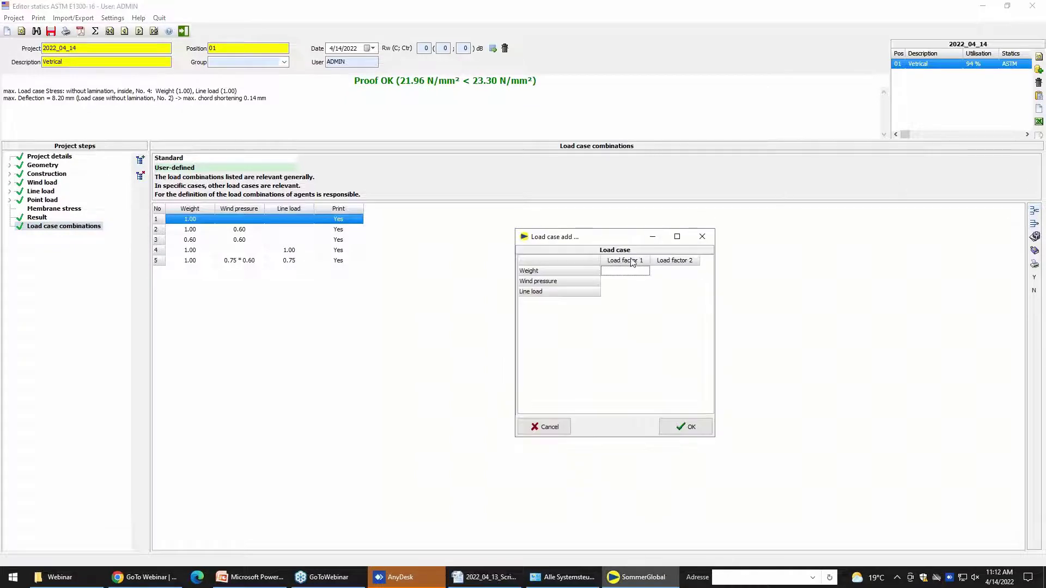
pyautogui.click(702, 240)
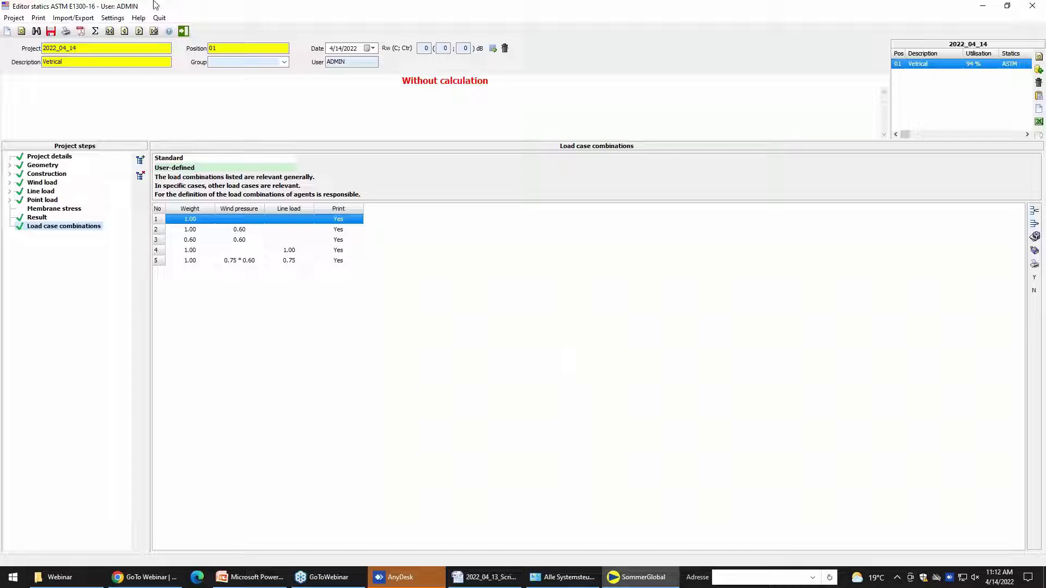
# Create a new position 02 in the project and describe it as "Horziotal"
pyautogui.click(21, 31)
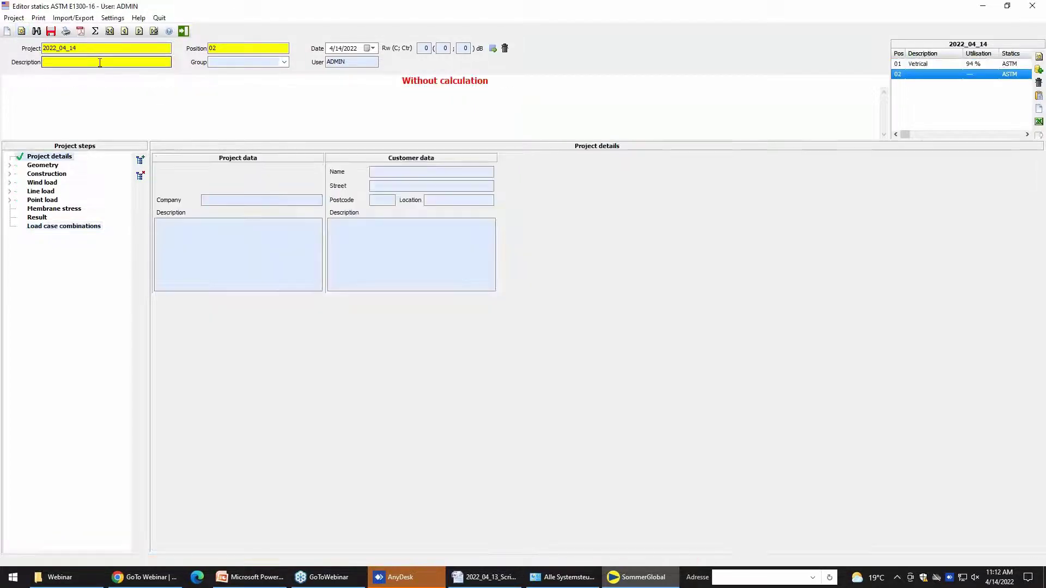
pyautogui.click(72, 62)
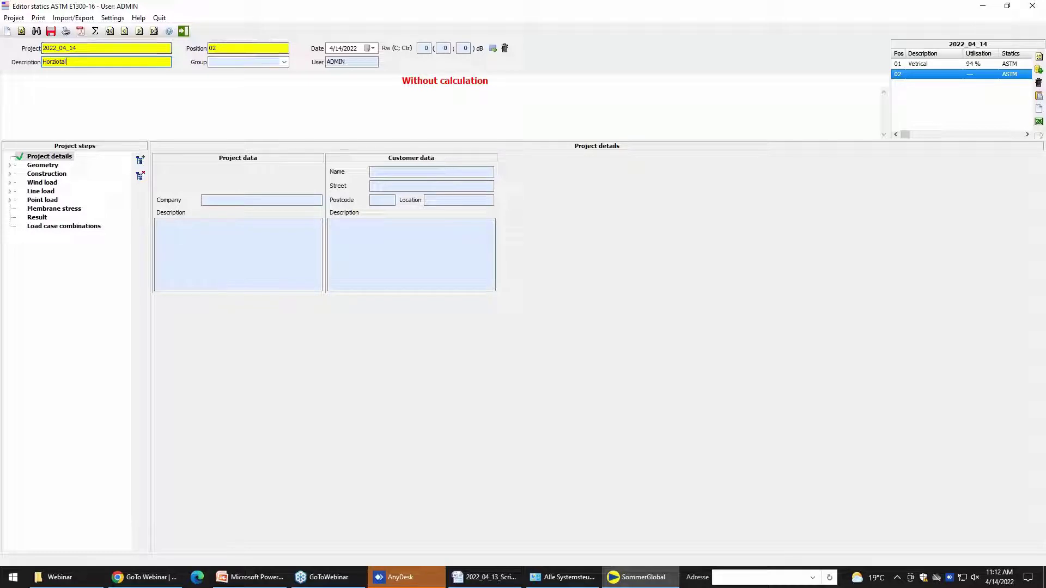
# Set the installation angle to 0.00° and keep the four-sided double unit at 1000 mm width and 2000 mm height
pyautogui.click(61, 166)
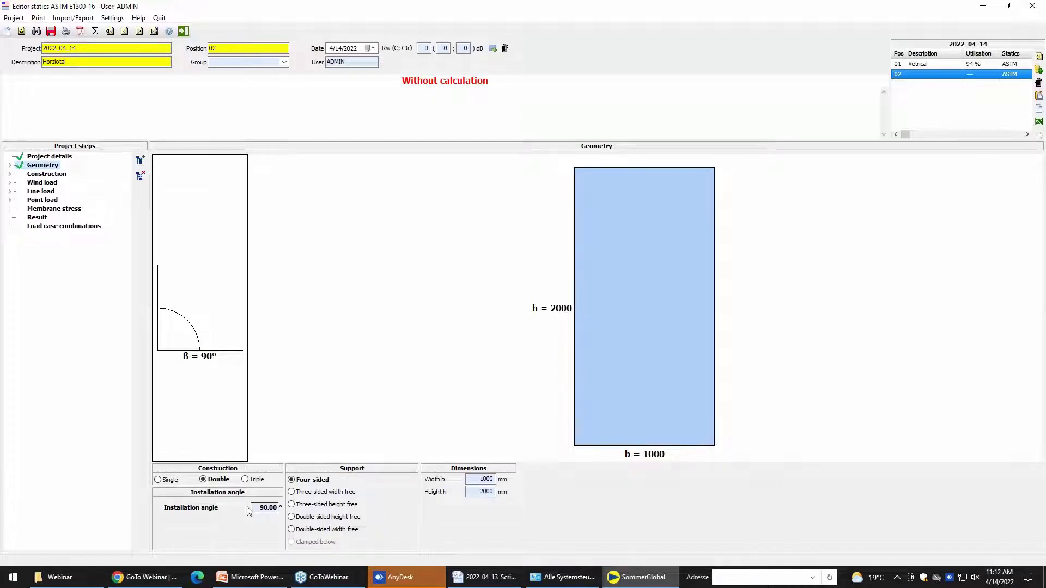
pyautogui.doubleClick(264, 508)
pyautogui.write('0')
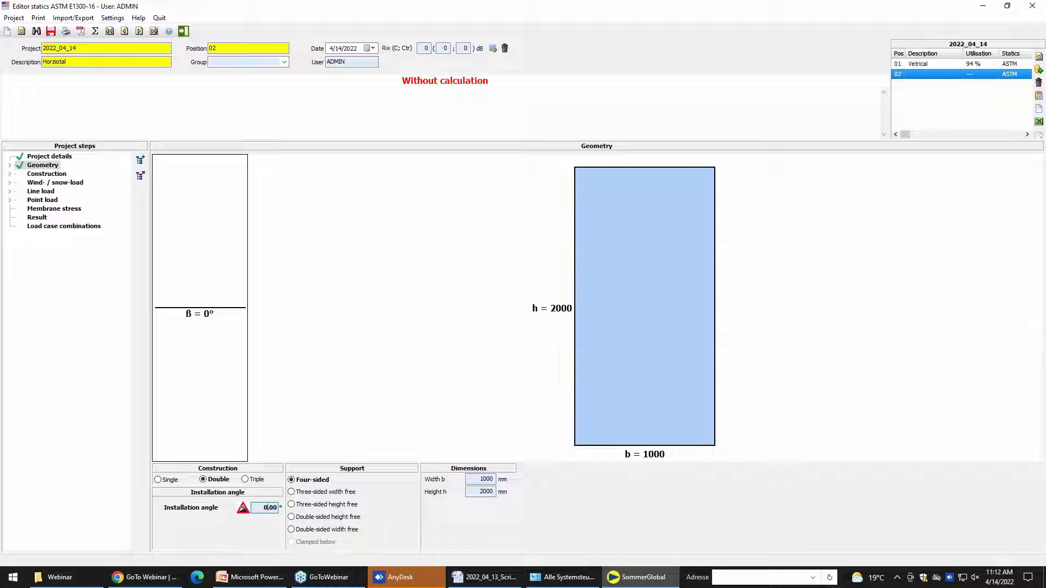
pyautogui.doubleClick(477, 479)
pyautogui.doubleClick(477, 492)
# Make the outside pane a symmetric laminate of two 4.0 mm HSG panes with a 0.76 mm PVB interlayer
pyautogui.click(43, 175)
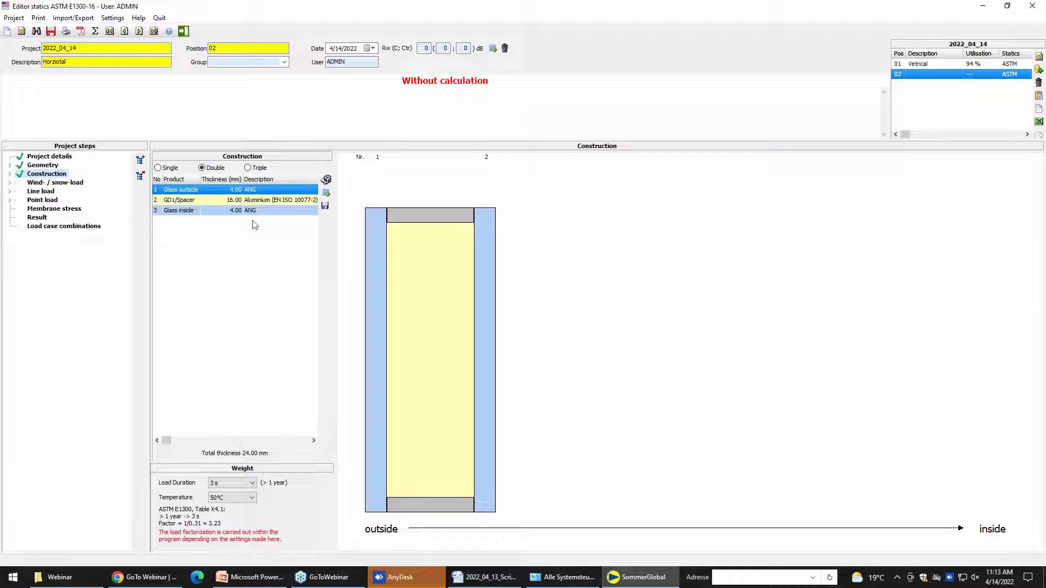
pyautogui.doubleClick(259, 190)
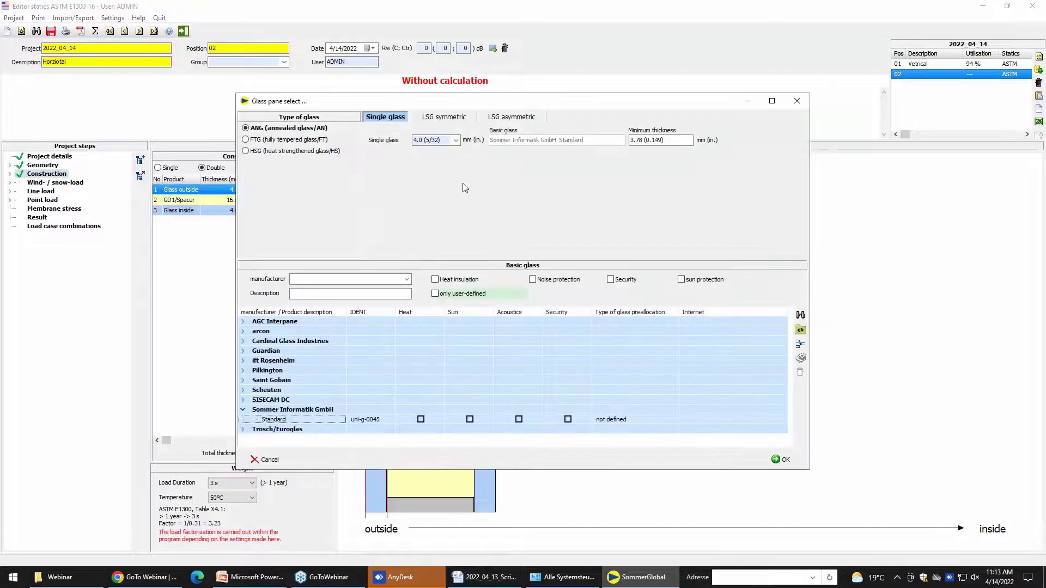
pyautogui.click(449, 119)
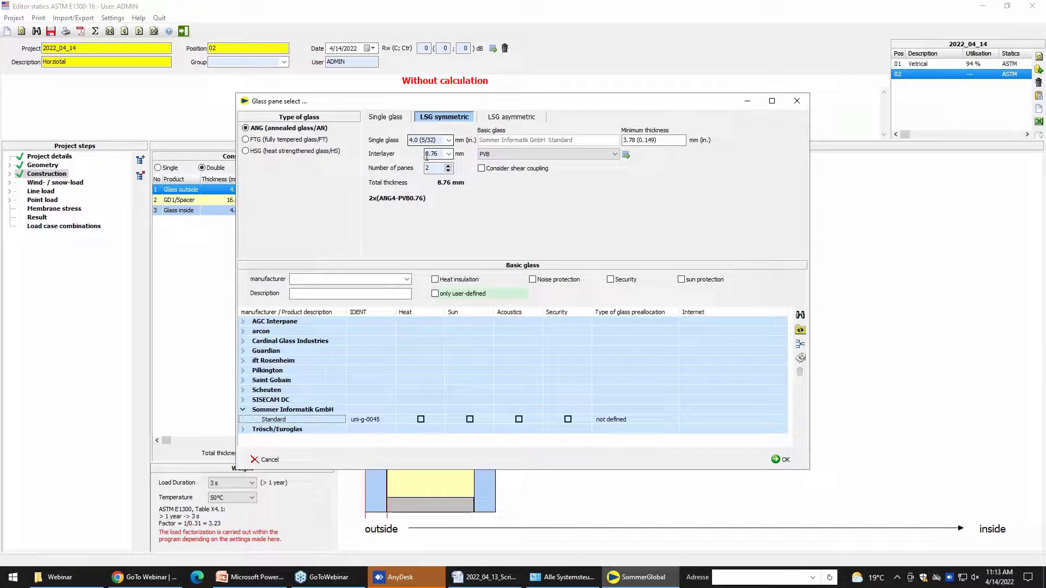
pyautogui.click(265, 154)
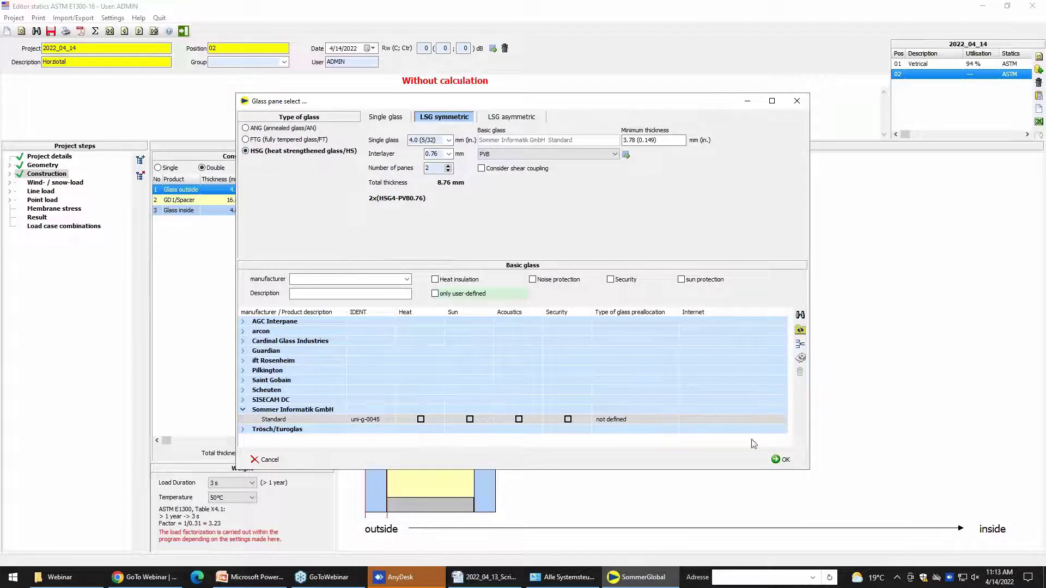
pyautogui.click(782, 459)
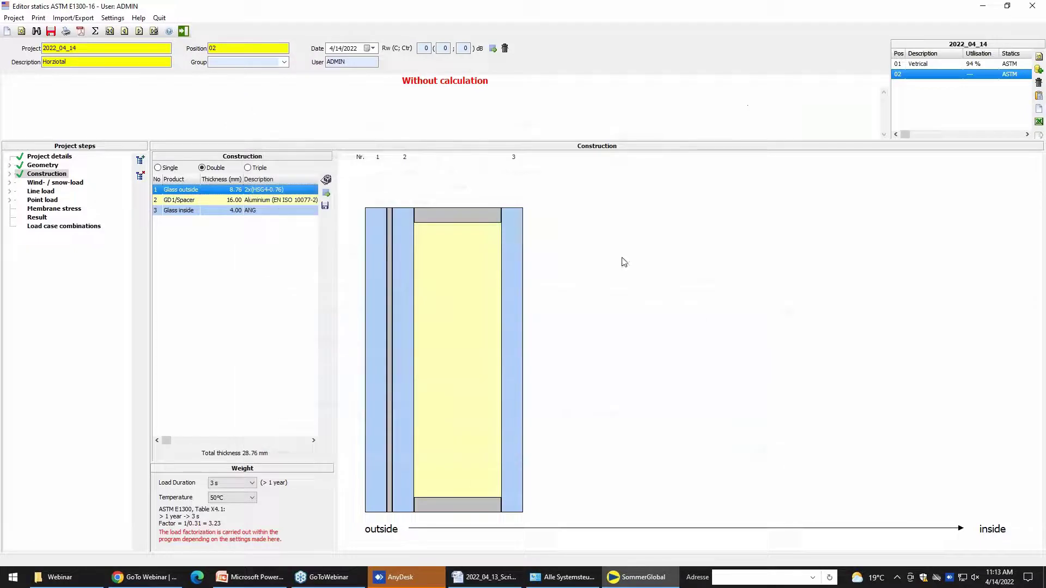
# Make the inside pane a symmetric laminate of two 4.0 mm HSG panes with a 0.76 mm SentryGlas Xtra (SG 6000) interlayer
pyautogui.doubleClick(511, 248)
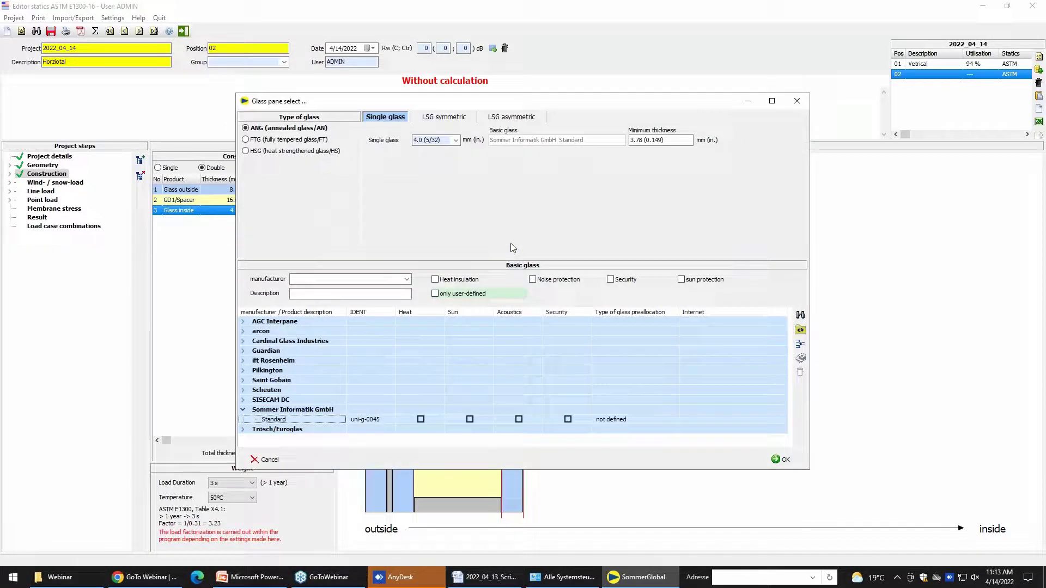
pyautogui.click(260, 152)
pyautogui.click(456, 141)
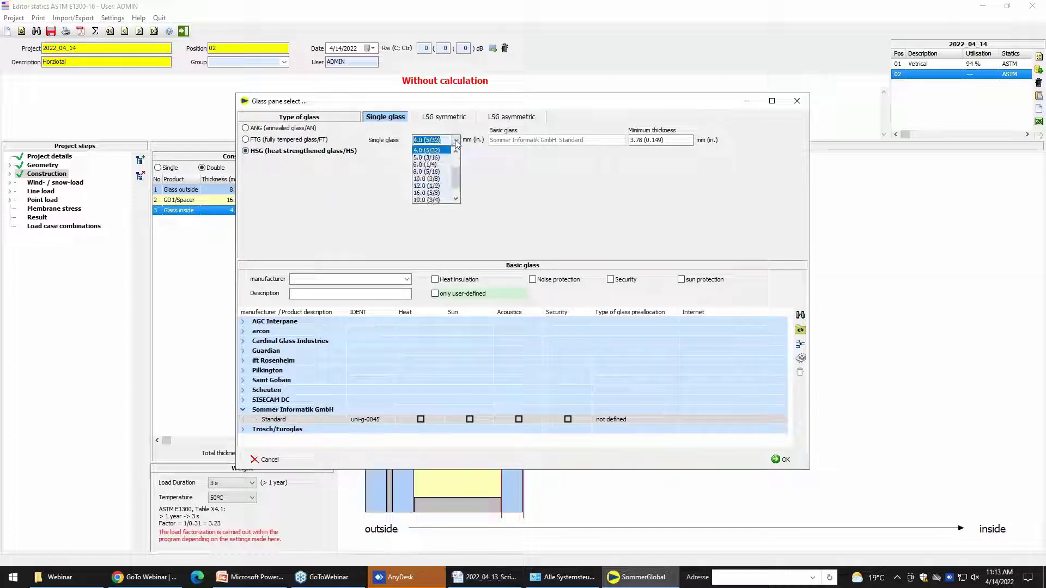
pyautogui.click(447, 150)
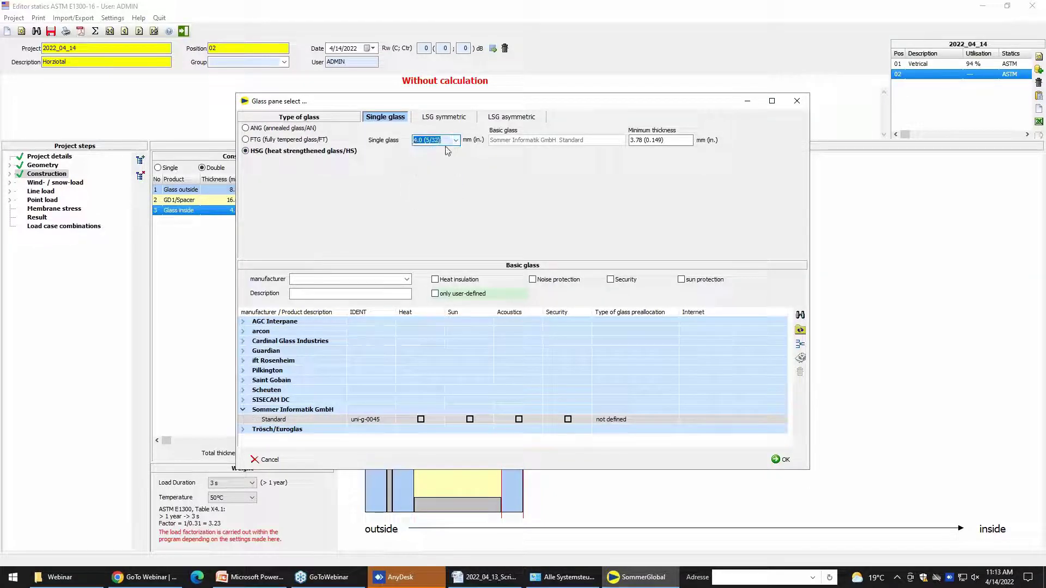
pyautogui.click(443, 117)
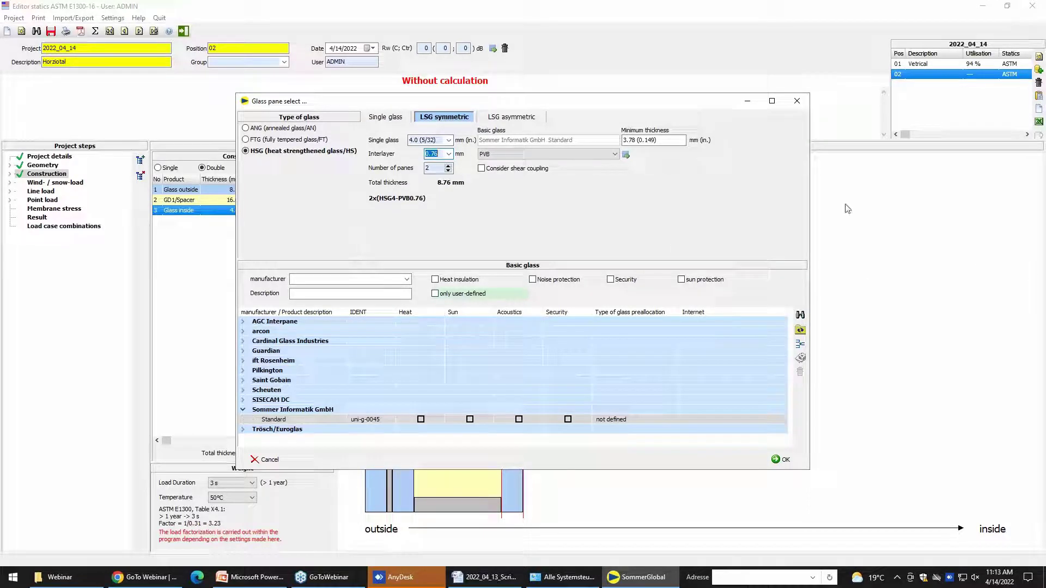
pyautogui.click(626, 155)
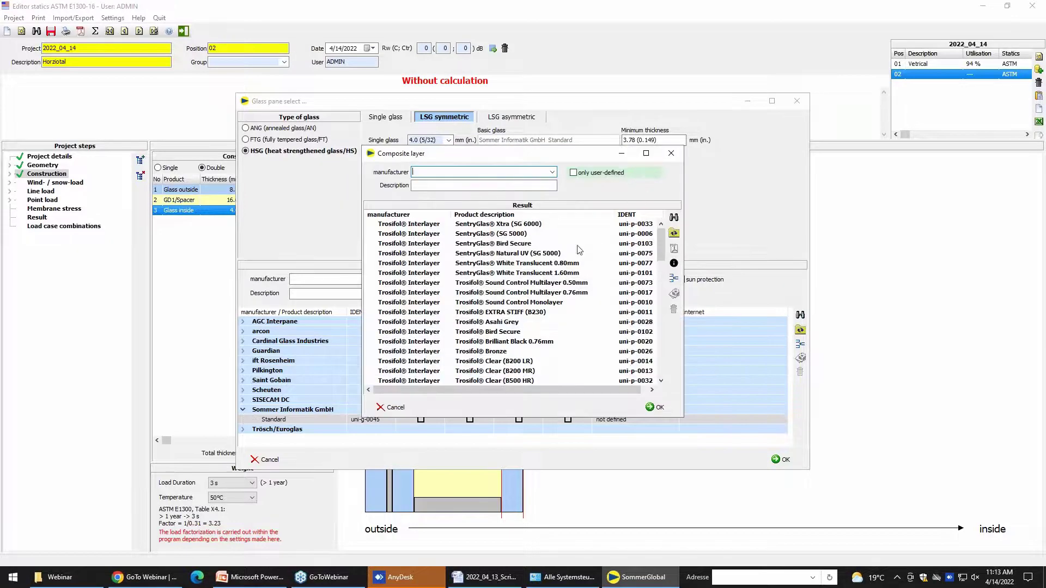
pyautogui.moveTo(521, 155); pyautogui.dragTo(523, 172)
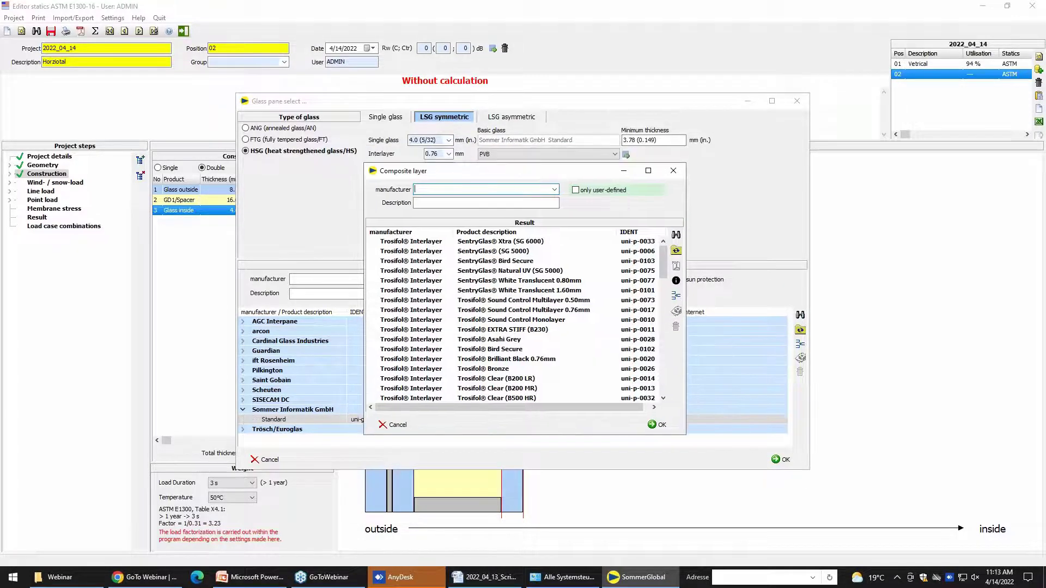
pyautogui.click(504, 242)
pyautogui.click(658, 424)
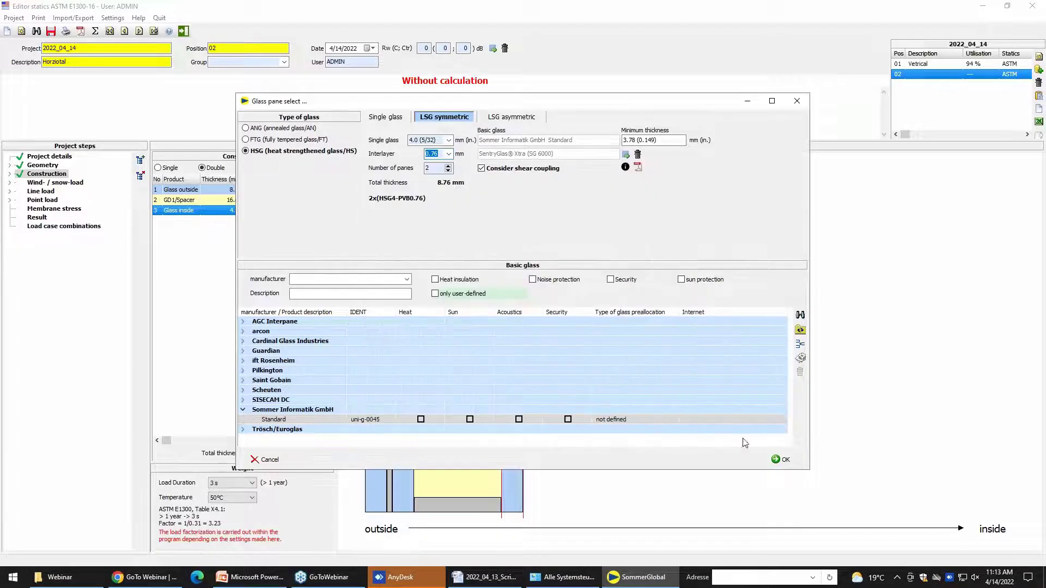
pyautogui.click(782, 460)
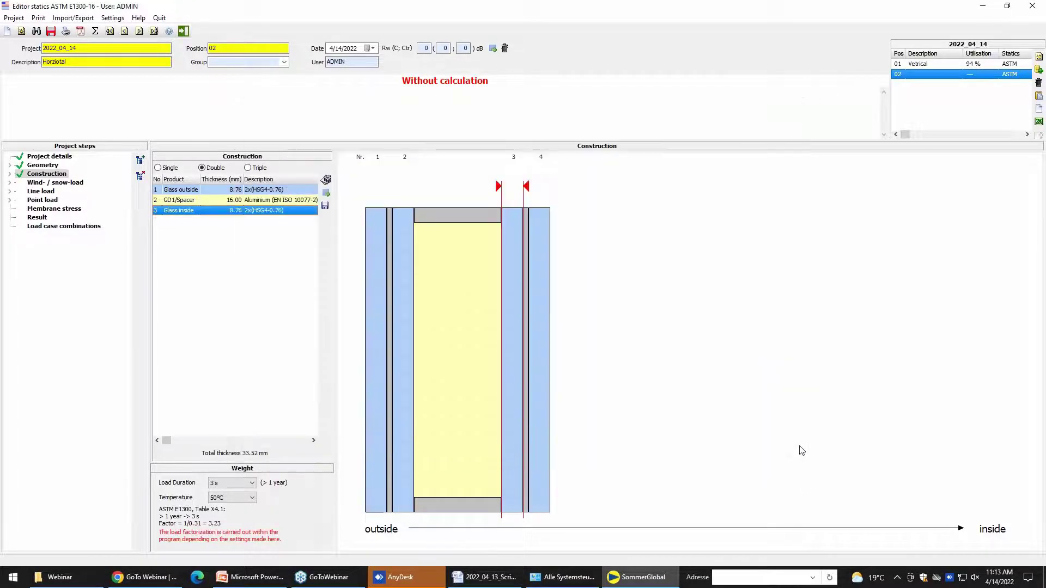
# Replace the outside pane's interlayer with SentryGlas Xtra (SG 6000), with shear coupling considered
pyautogui.doubleClick(401, 271)
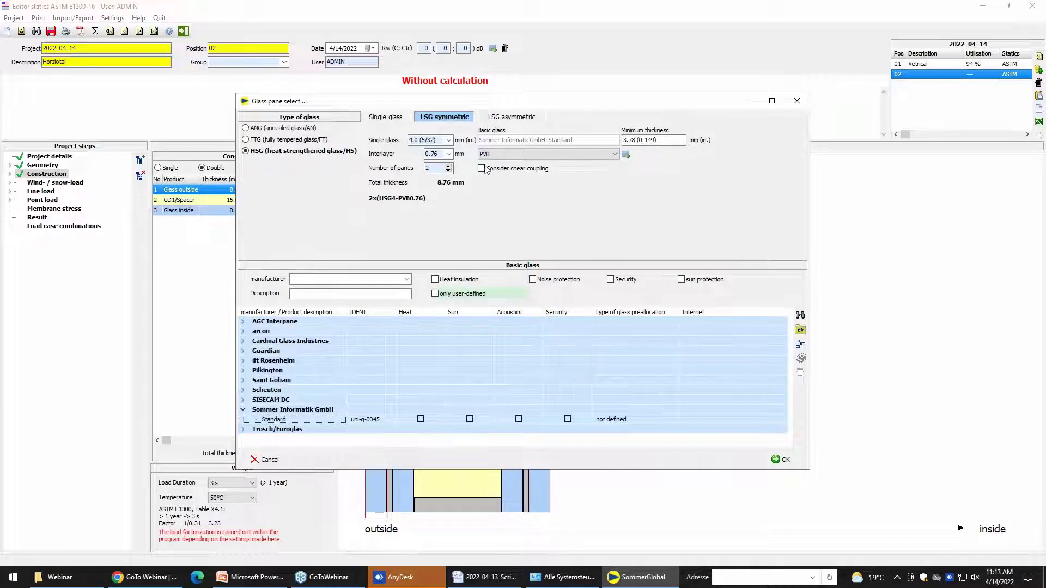
pyautogui.click(626, 155)
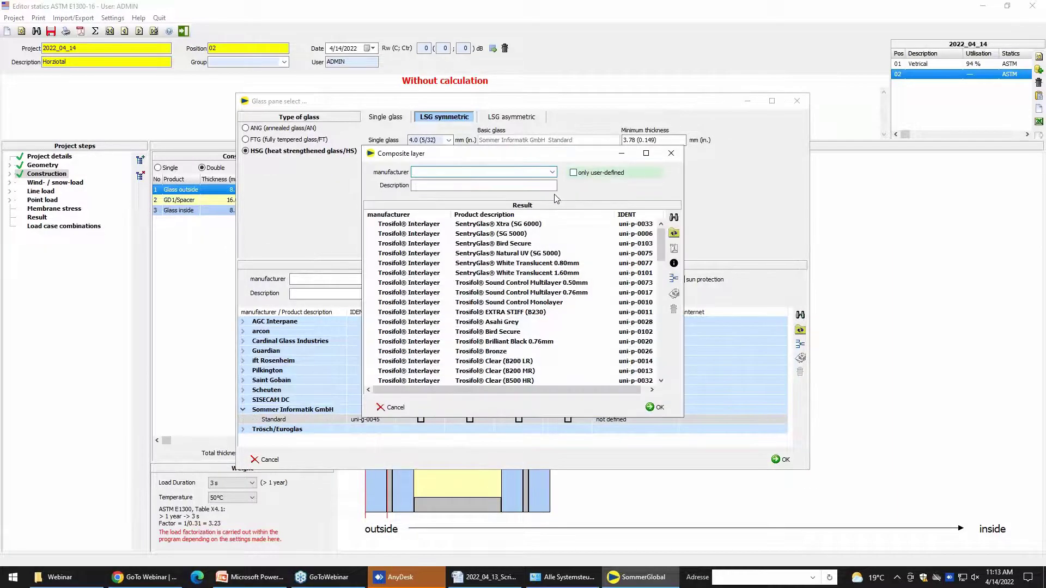
pyautogui.doubleClick(515, 224)
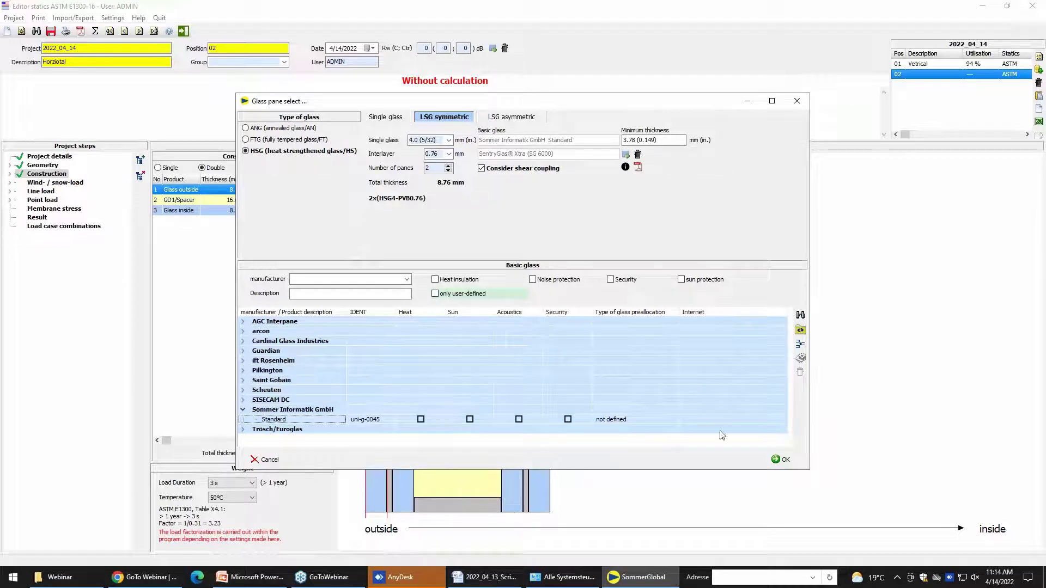
pyautogui.click(783, 462)
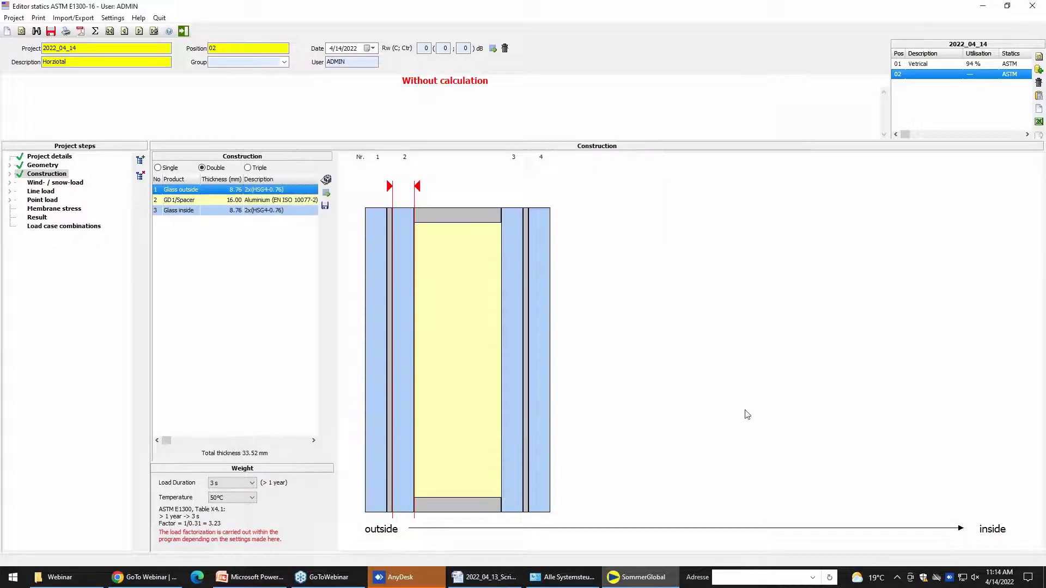
# Accept the preset wind and snow loads of 1.00 kN/m² and set the line load to 0.00 kN/m
pyautogui.click(53, 183)
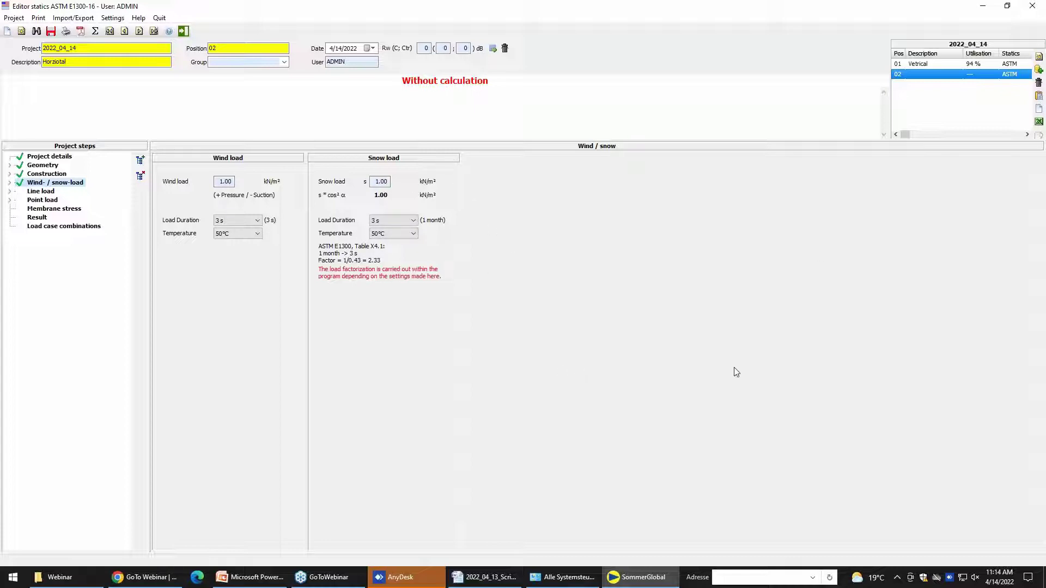
pyautogui.click(36, 194)
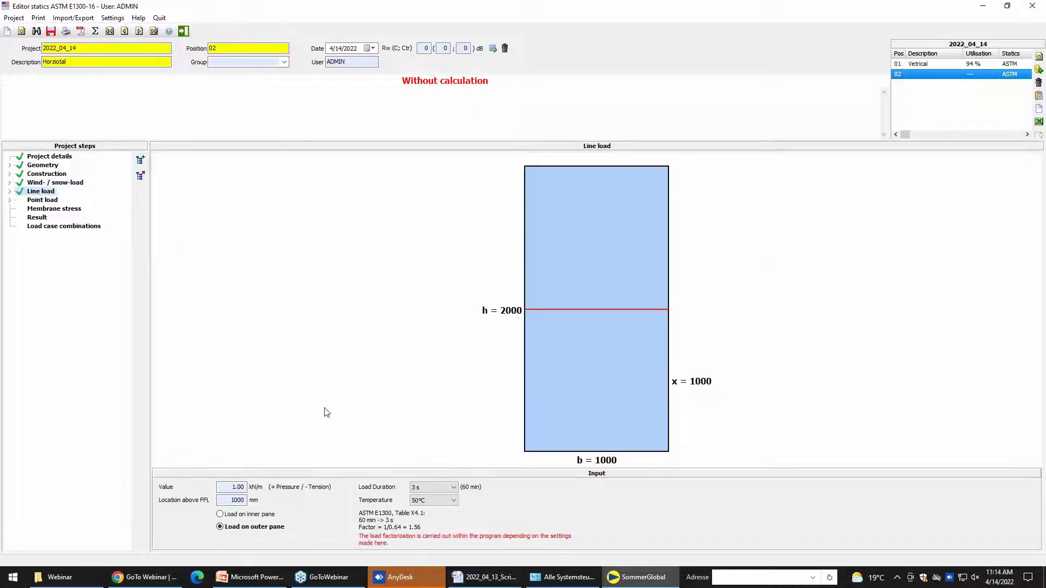
pyautogui.click(236, 487)
pyautogui.write('0')
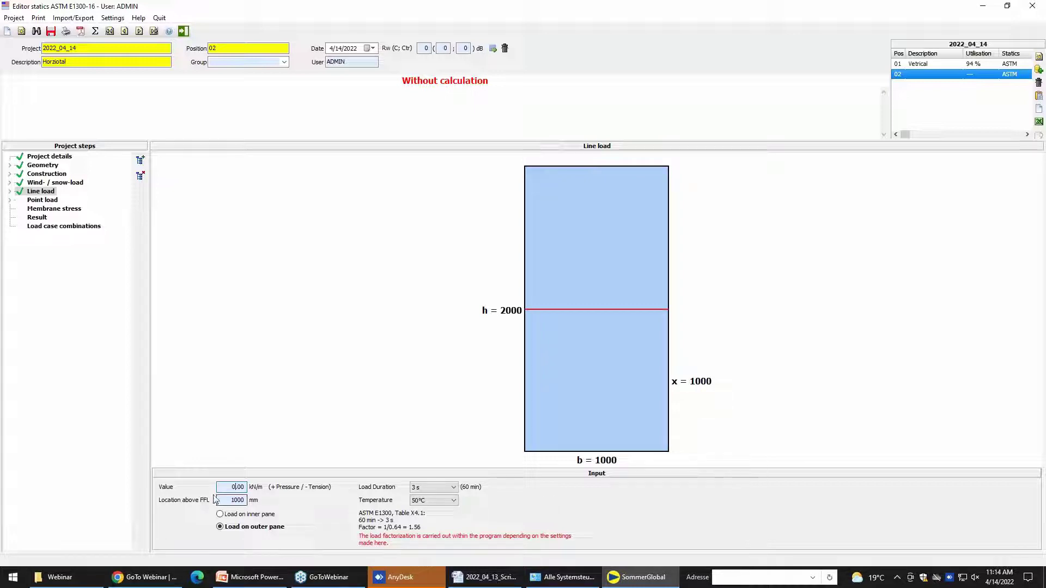
pyautogui.click(237, 486)
# Set the point load to 1.00 kN, keeping the 50 x 50 mm contact area
pyautogui.click(44, 201)
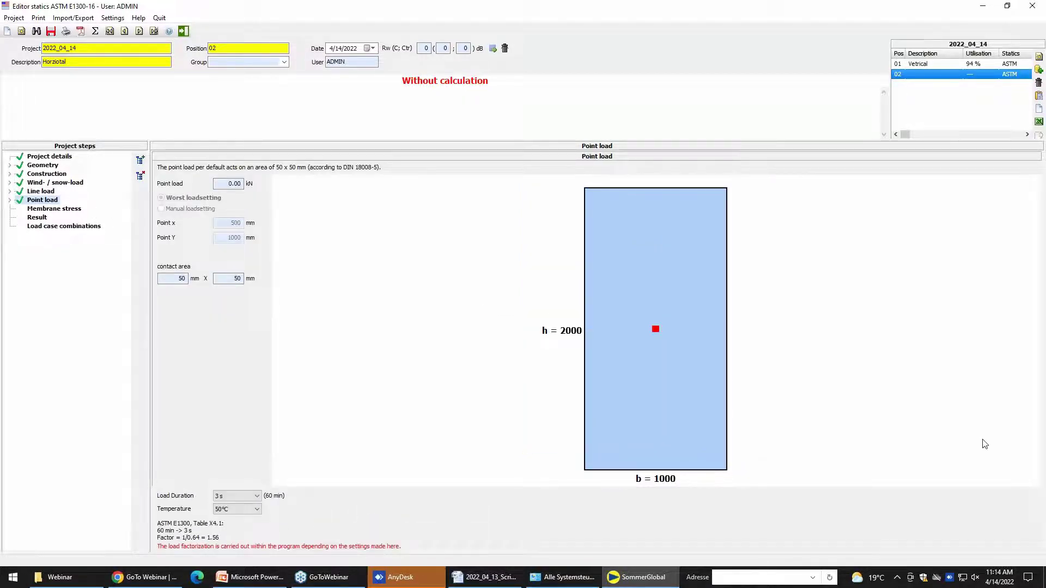
pyautogui.click(227, 184)
pyautogui.write('1')
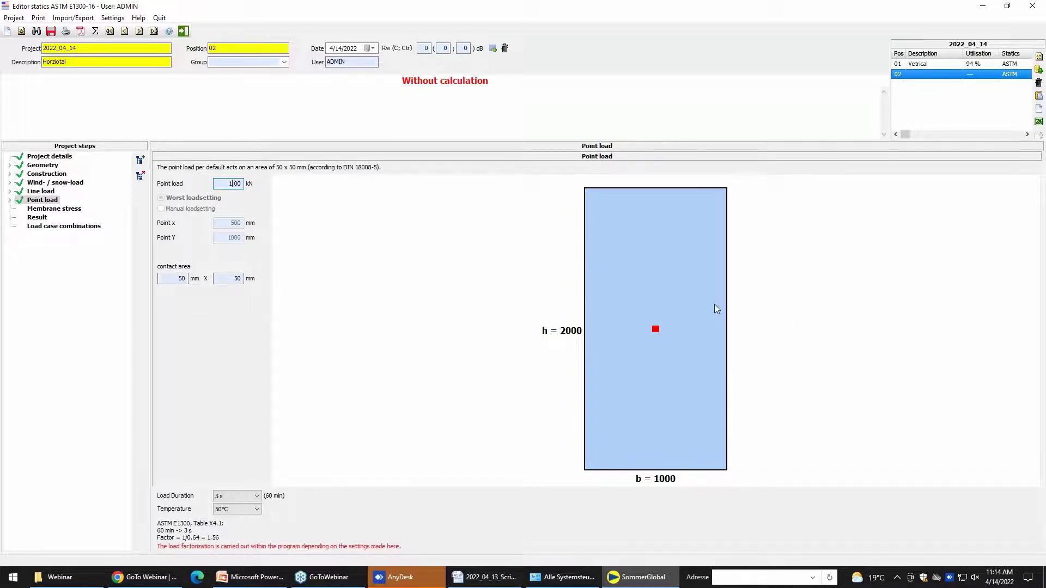
pyautogui.hotkey('alt', 'Tab')
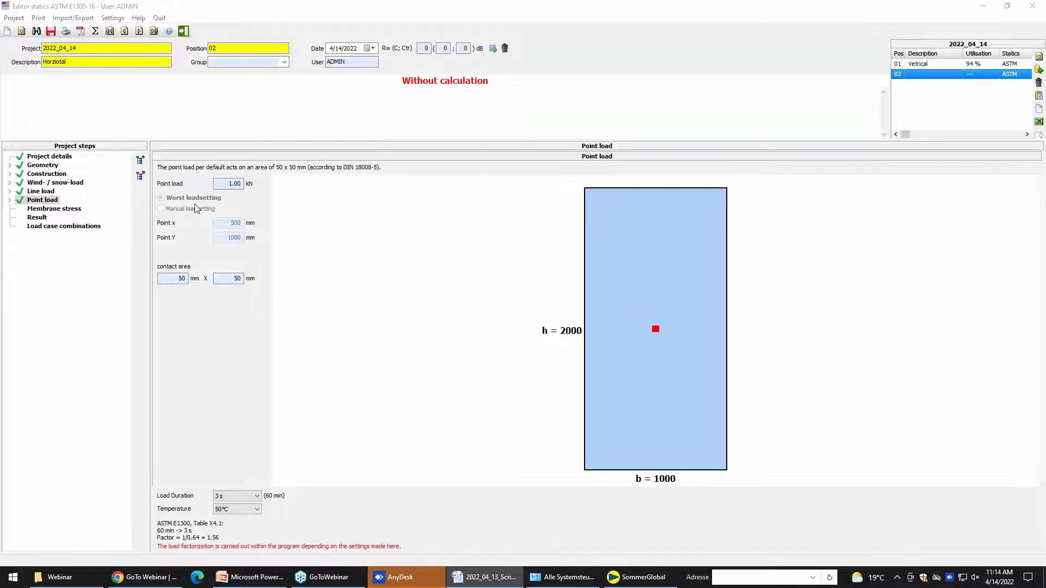
# Calculate the result for position 02 and review the factorized loads and shear coupling values in the report
pyautogui.click(38, 217)
pyautogui.scroll(-15, 578, 298)
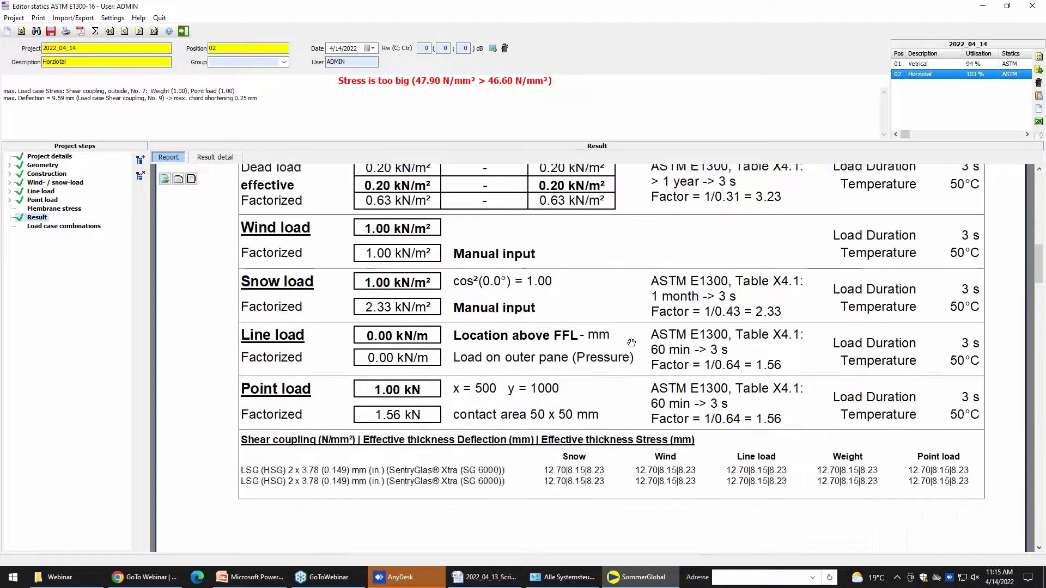
pyautogui.scroll(5, 636, 343)
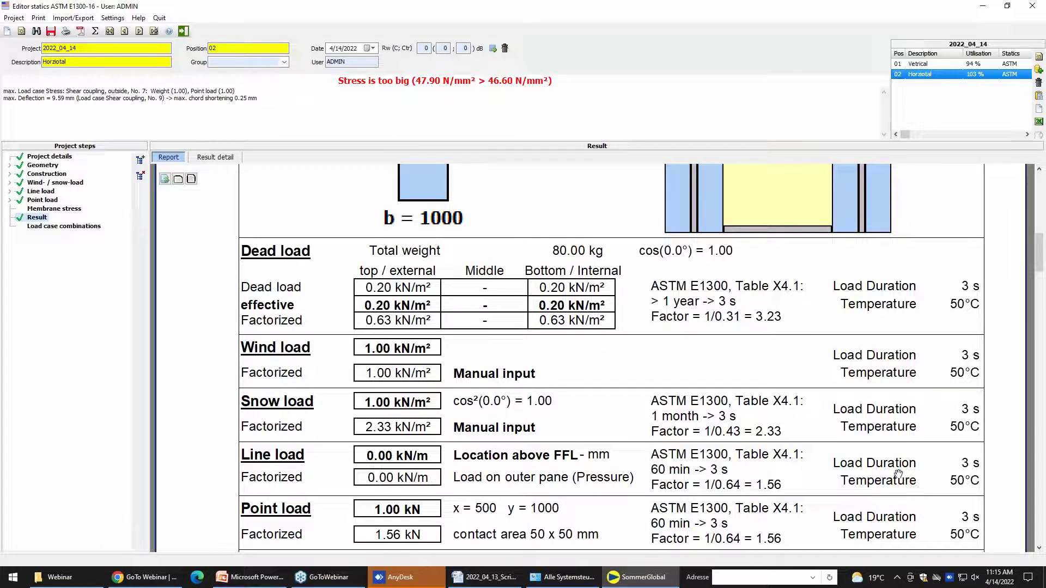
# Save position 02, copy it as position 03 and change the copy's description to "Horziotal 2"
pyautogui.click(51, 31)
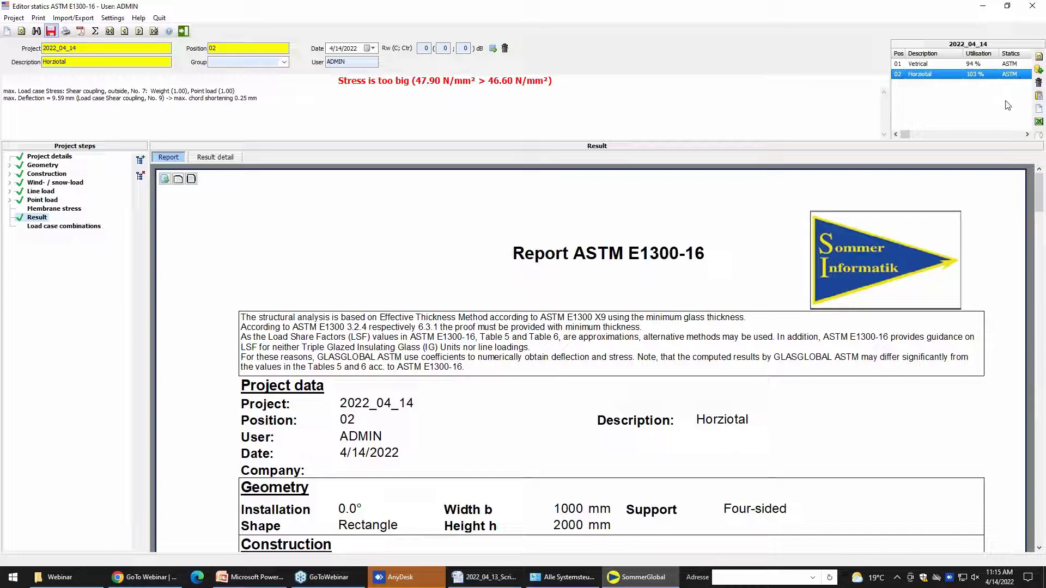
pyautogui.click(1039, 76)
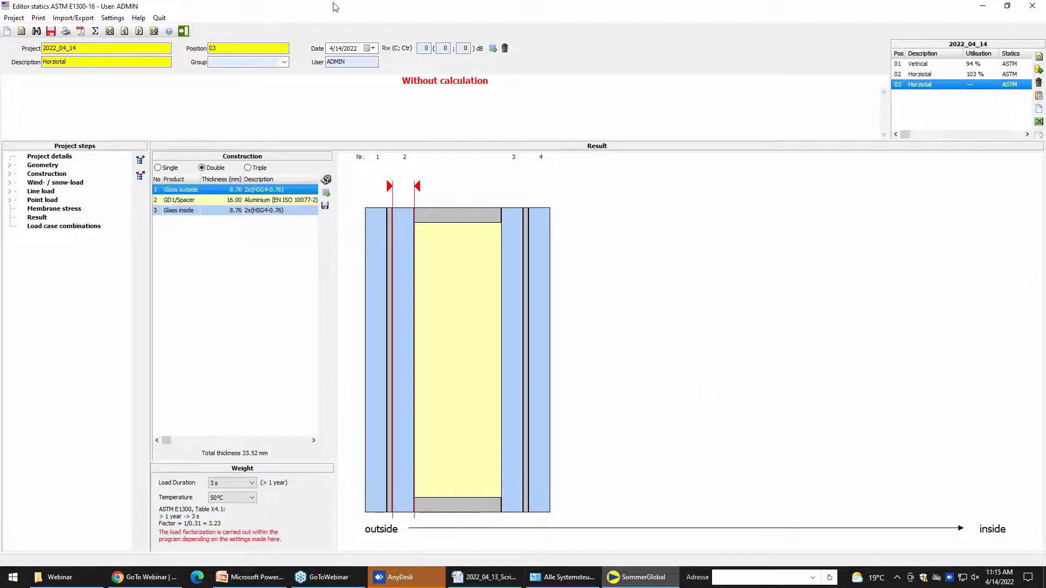
pyautogui.click(76, 62)
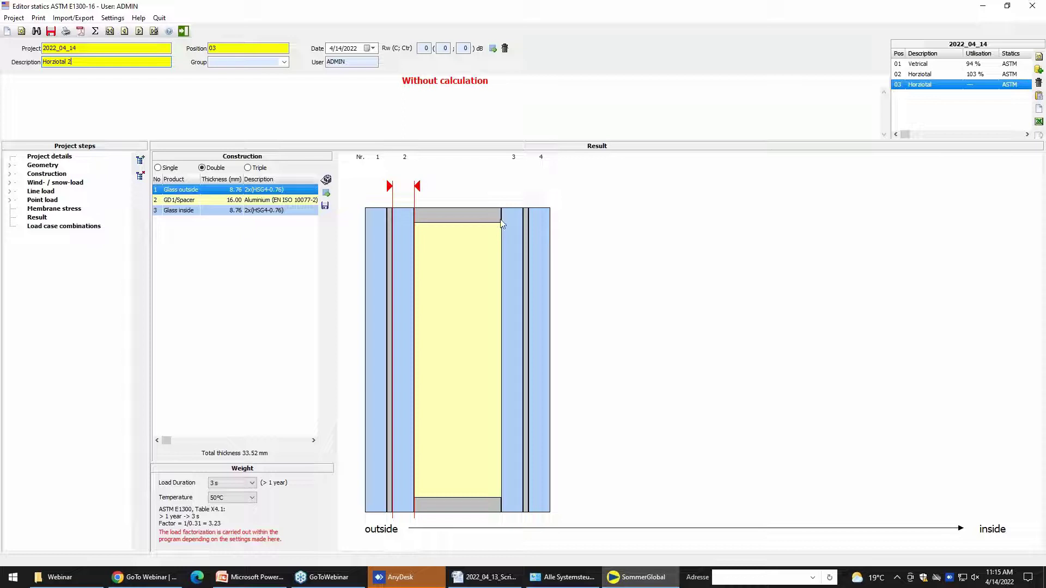
# Set the single glass thickness of the outside laminated pane to 5.0 (3/16) mm and calculate position 03
pyautogui.doubleClick(289, 192)
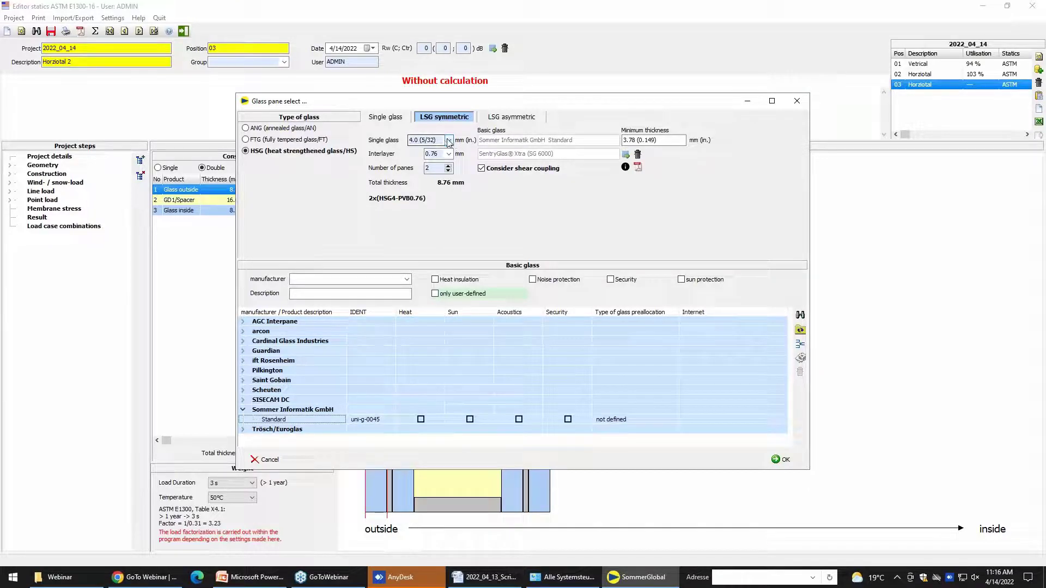
pyautogui.click(450, 140)
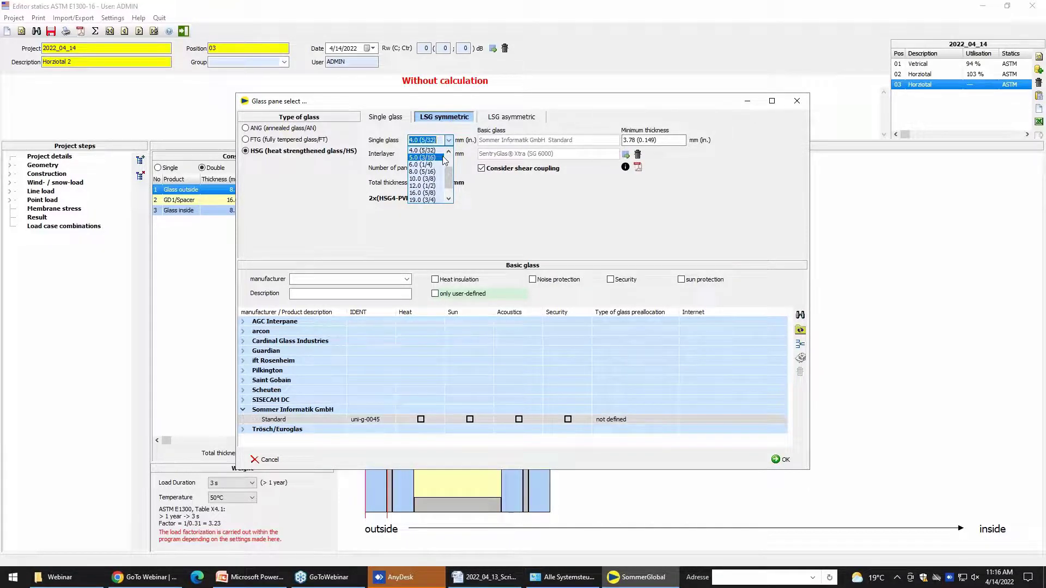
pyautogui.click(445, 158)
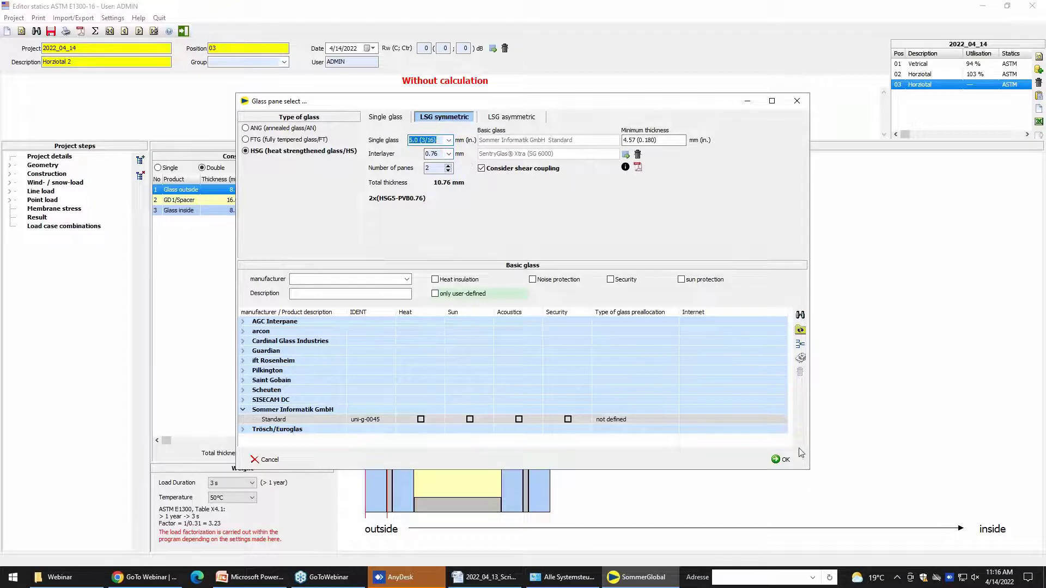
pyautogui.click(784, 461)
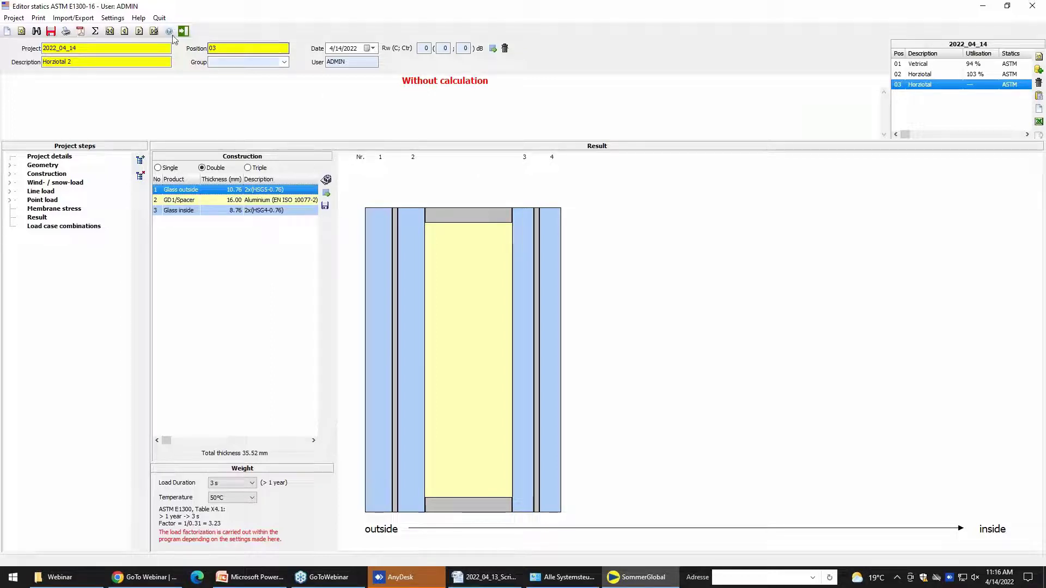
pyautogui.click(95, 31)
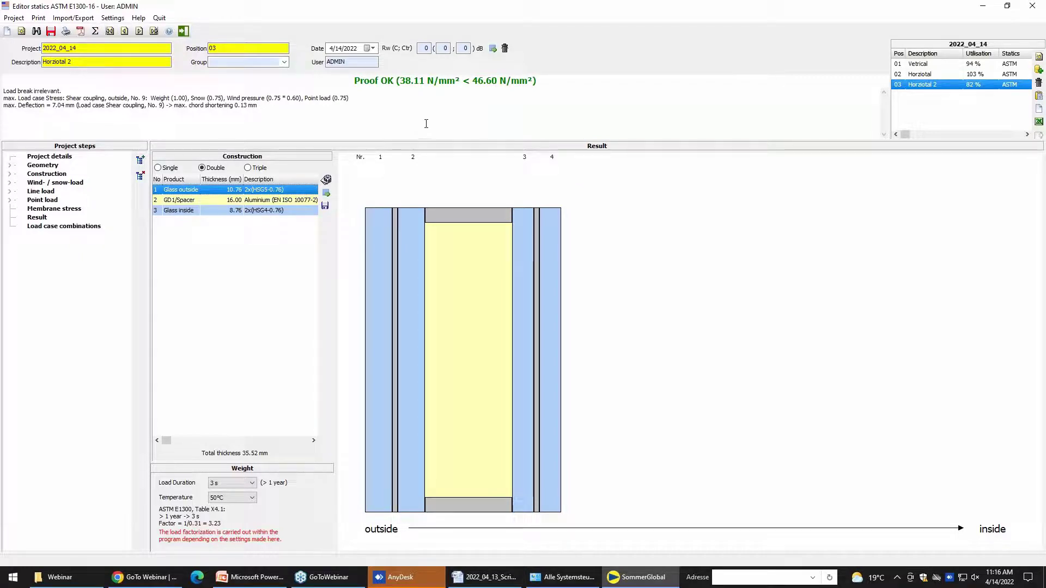
# Examine the result report for position 03, covering the construction, factorized loads, proof summary and the deflection and stress values per load case
pyautogui.click(41, 218)
pyautogui.scroll(-3, 289, 247)
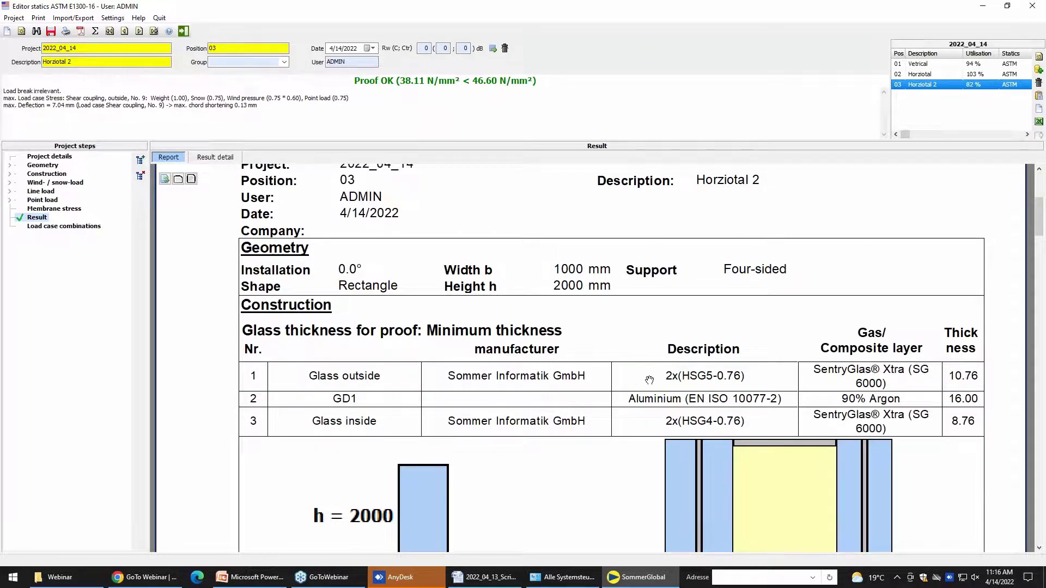
pyautogui.scroll(-2, 492, 332)
pyautogui.scroll(-2, 545, 261)
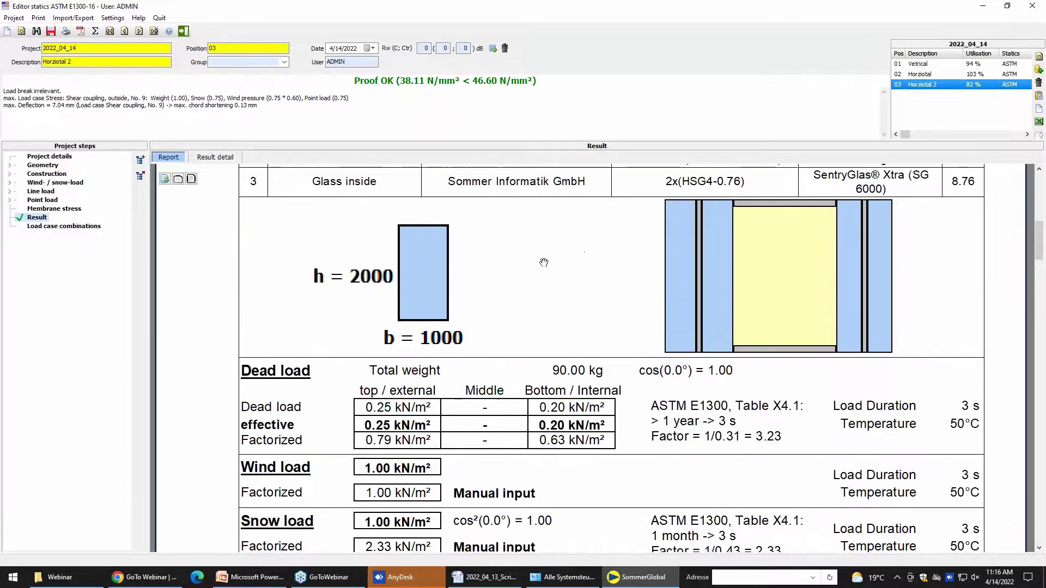
pyautogui.scroll(-2, 572, 375)
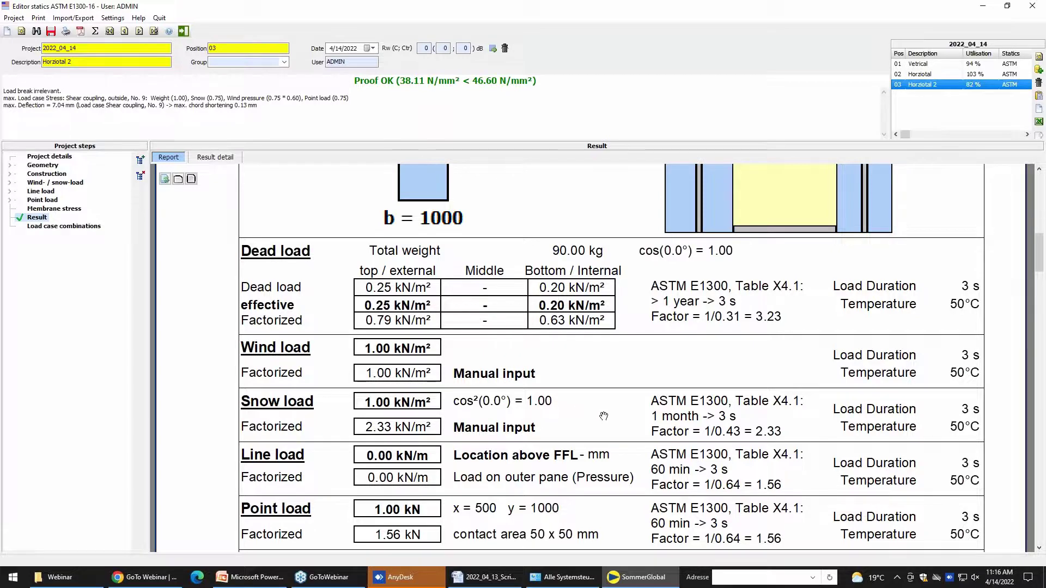
pyautogui.scroll(-2, 605, 417)
pyautogui.scroll(-5, 630, 412)
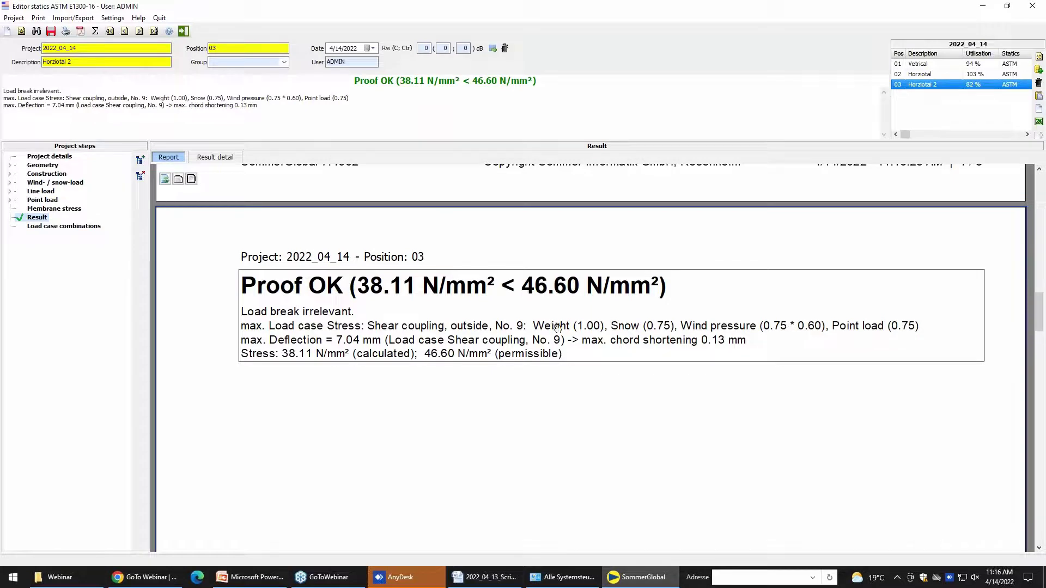
pyautogui.scroll(-5, 553, 321)
pyautogui.scroll(-10, 588, 338)
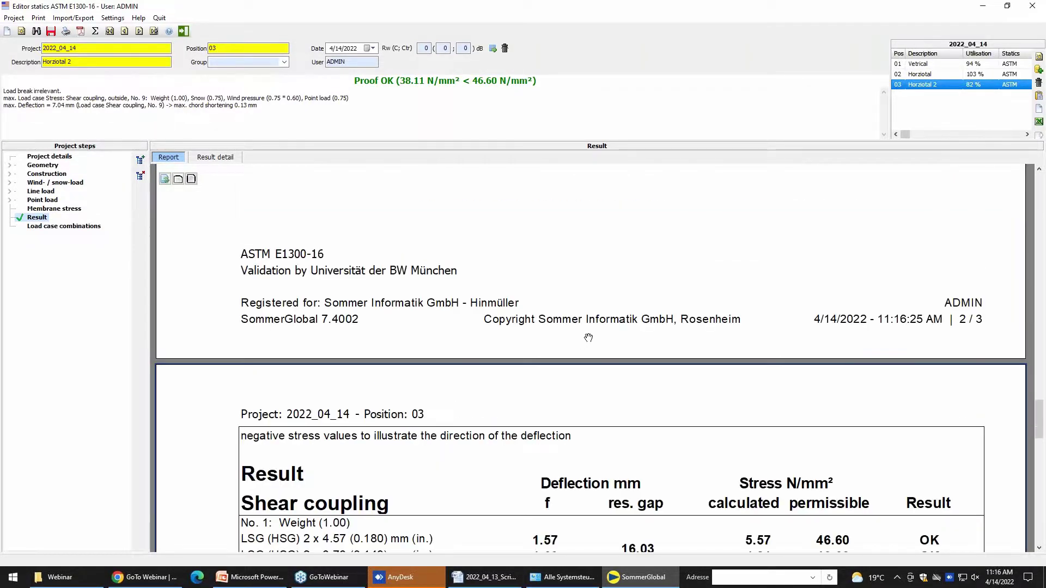
pyautogui.scroll(5, 574, 324)
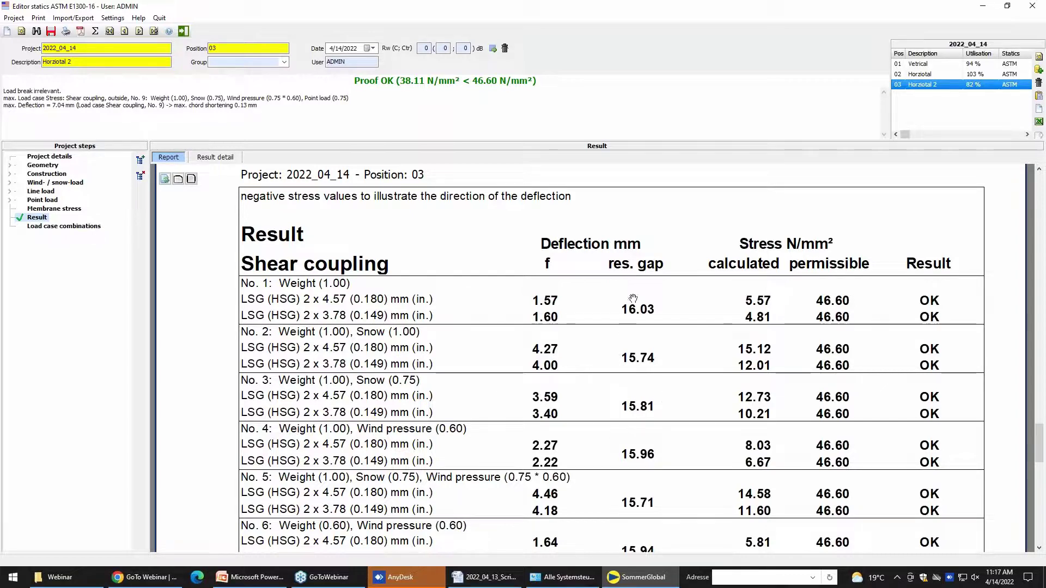
pyautogui.scroll(4, 632, 300)
pyautogui.scroll(8, 625, 319)
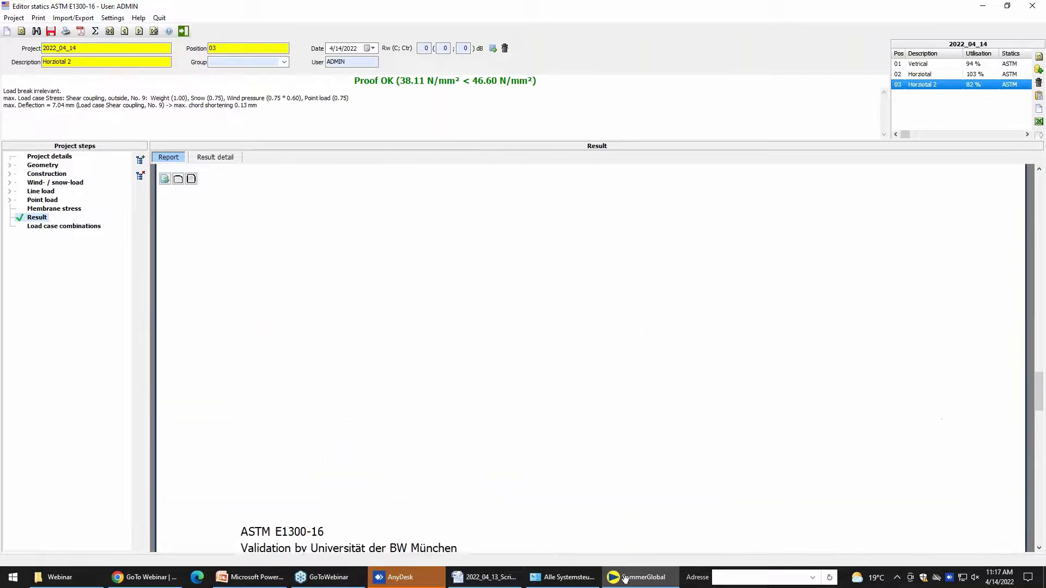
pyautogui.scroll(-10, 654, 394)
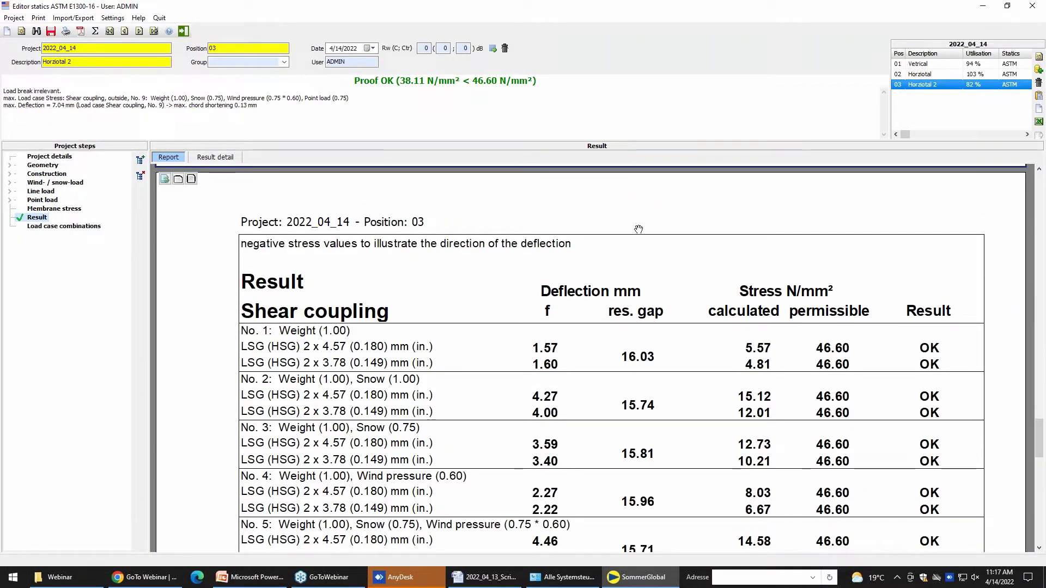
# Enable imperial units for the report in the print options and review the converted dimensions, loads and shear coupling values
pyautogui.click(38, 17)
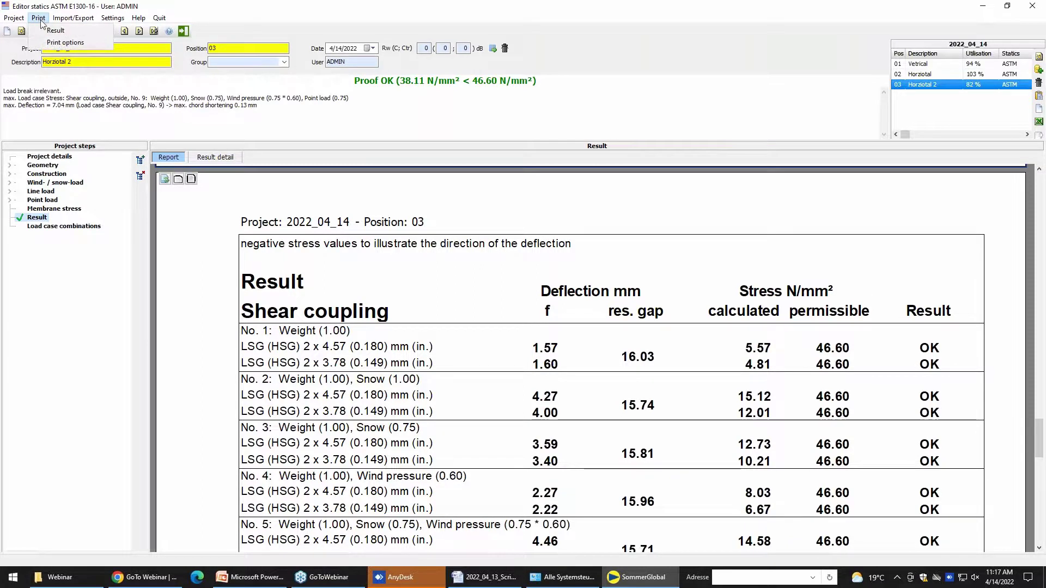
pyautogui.click(64, 42)
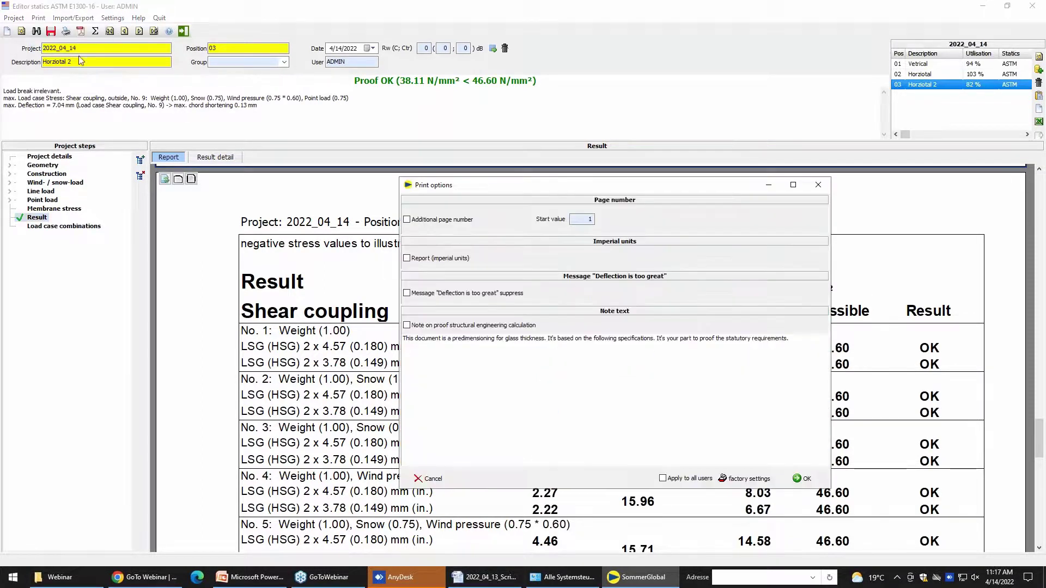
pyautogui.click(441, 263)
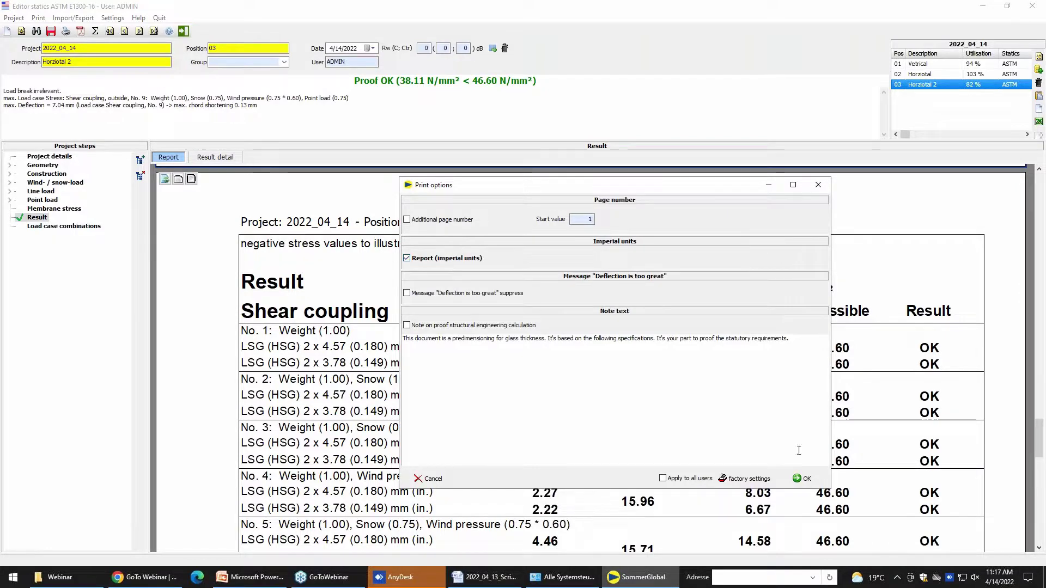
pyautogui.click(801, 478)
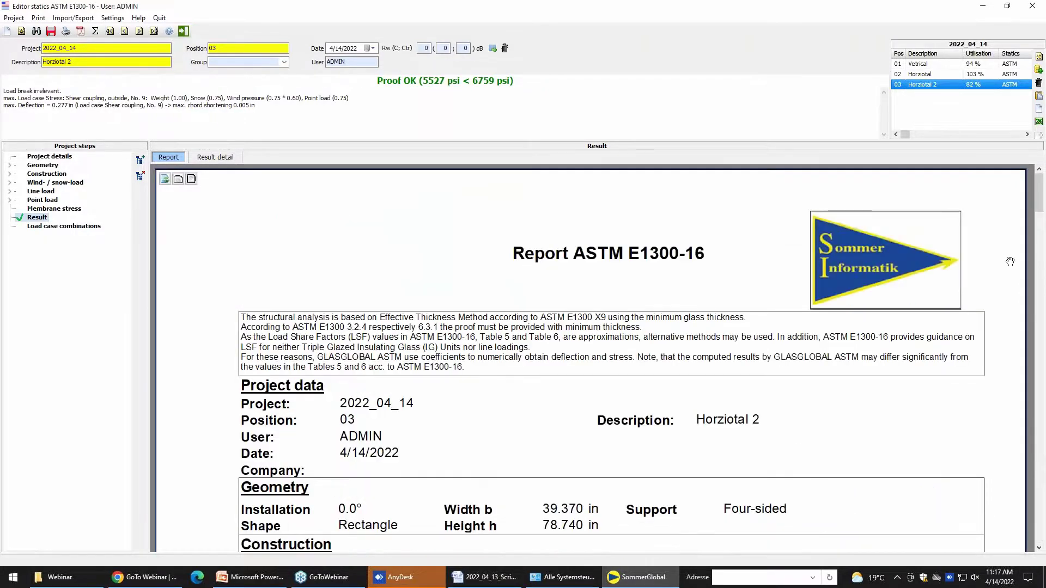
pyautogui.moveTo(1039, 197); pyautogui.dragTo(1041, 249)
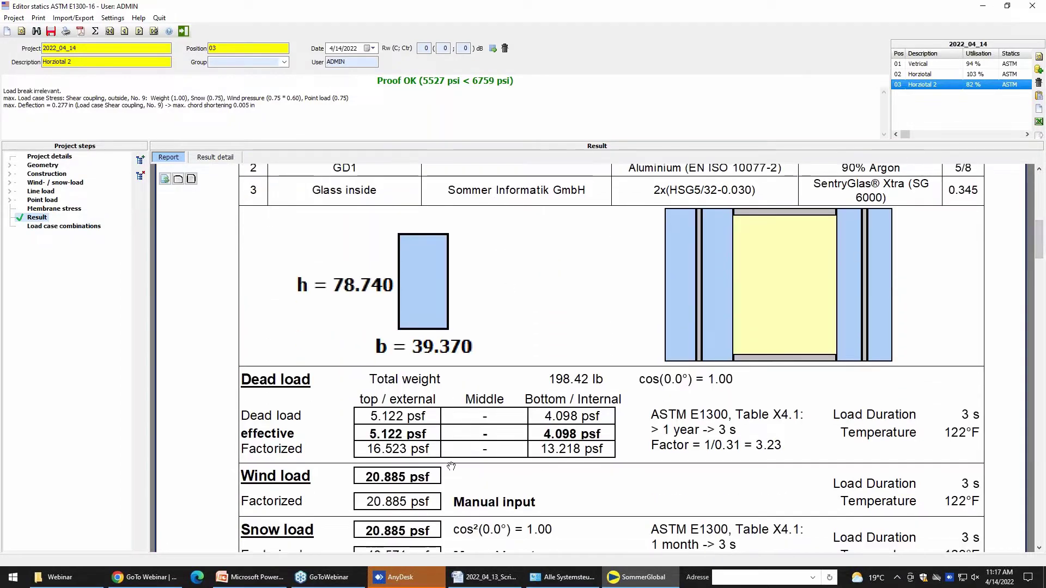
pyautogui.scroll(-3, 451, 466)
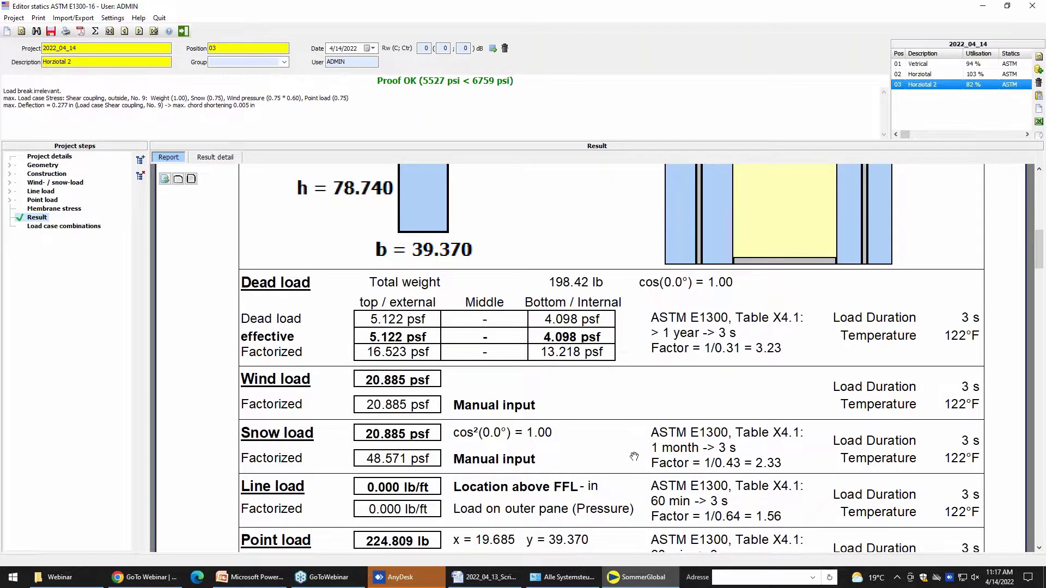
pyautogui.scroll(-6, 634, 456)
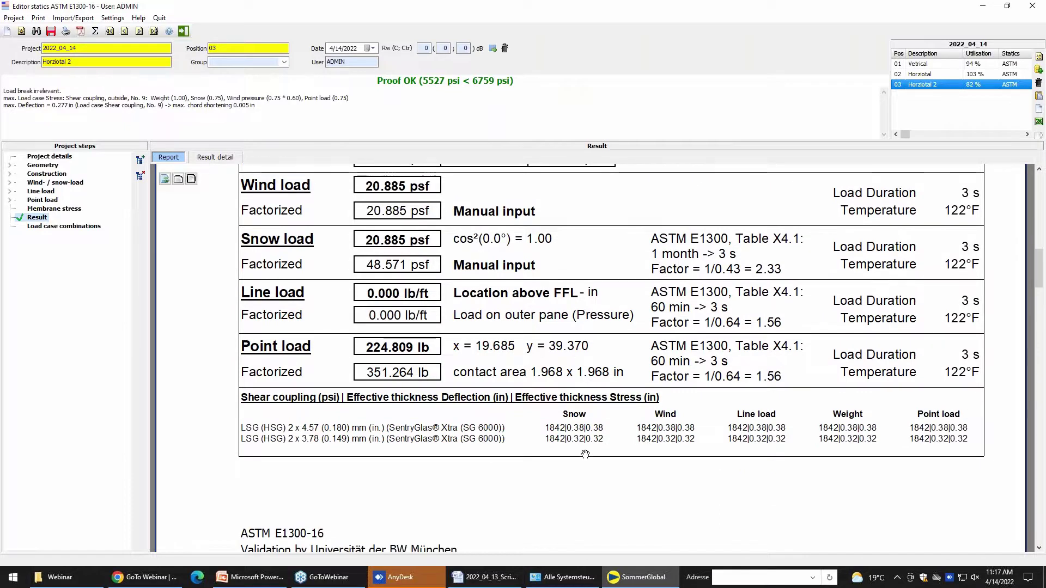
pyautogui.scroll(-1, 585, 454)
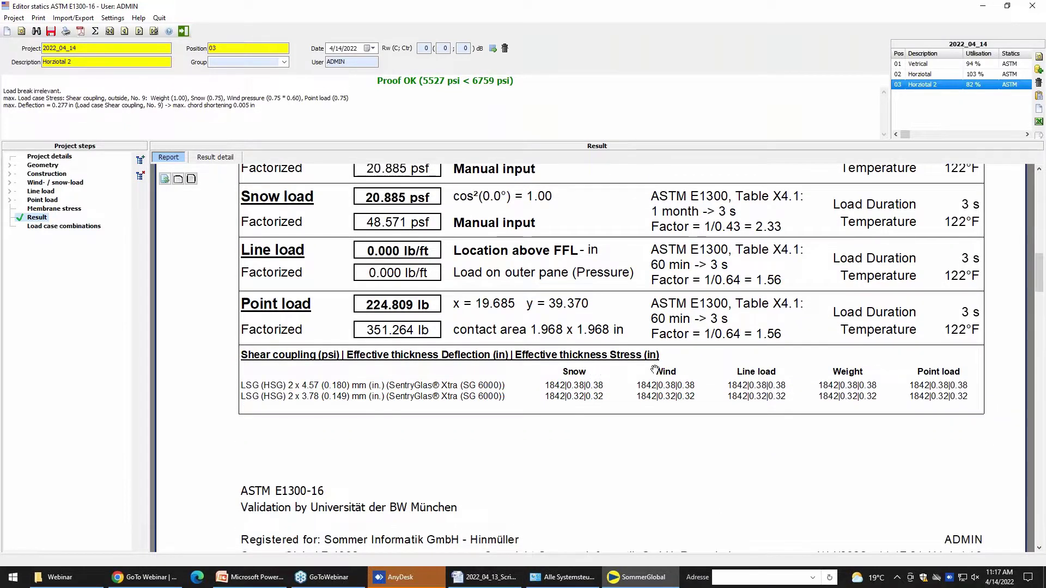